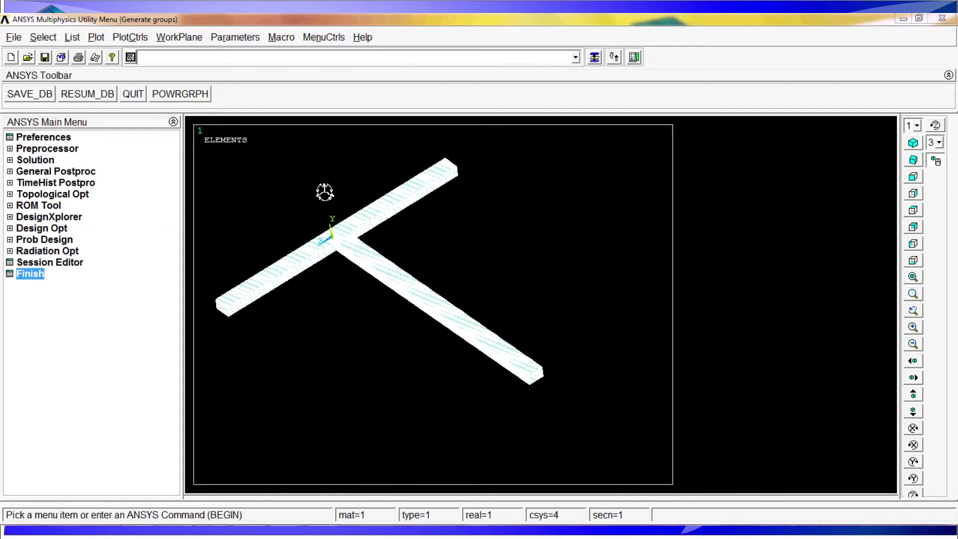
Plot the model's volumes instead of its elements and show the whole T-shaped frame.
ctrl+drag(359, 300, 406, 323)
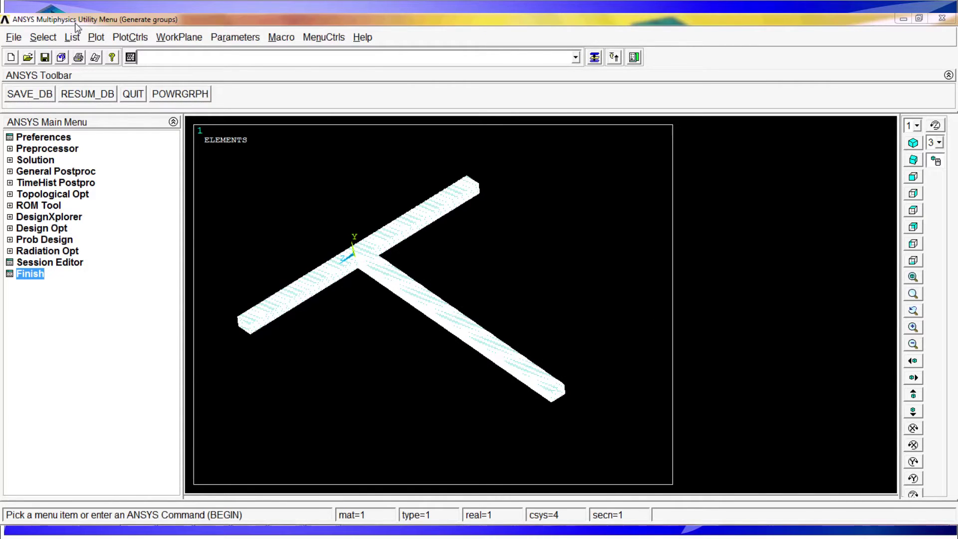
click(95, 37)
click(112, 114)
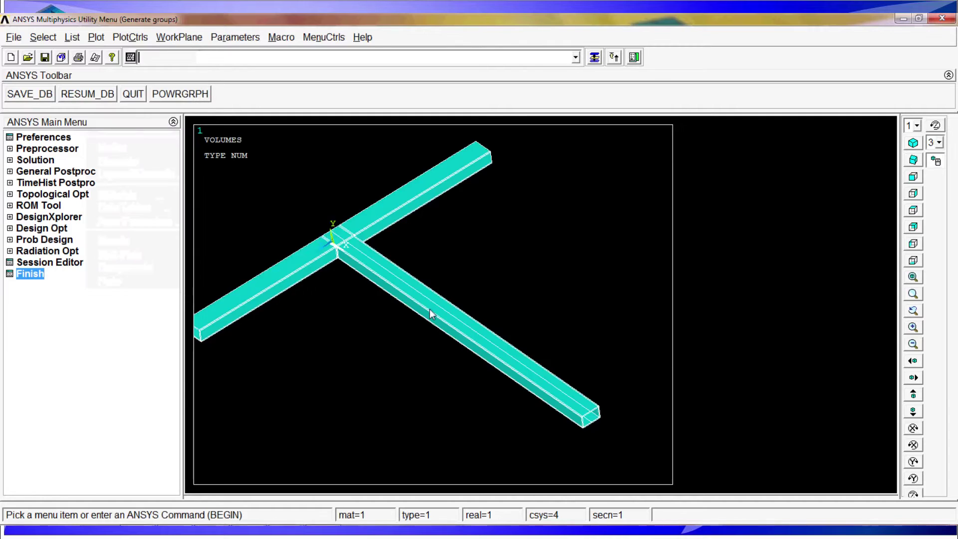
ctrl+drag(430, 313, 502, 355)
ctrl+middle_drag(543, 362, 340, 342)
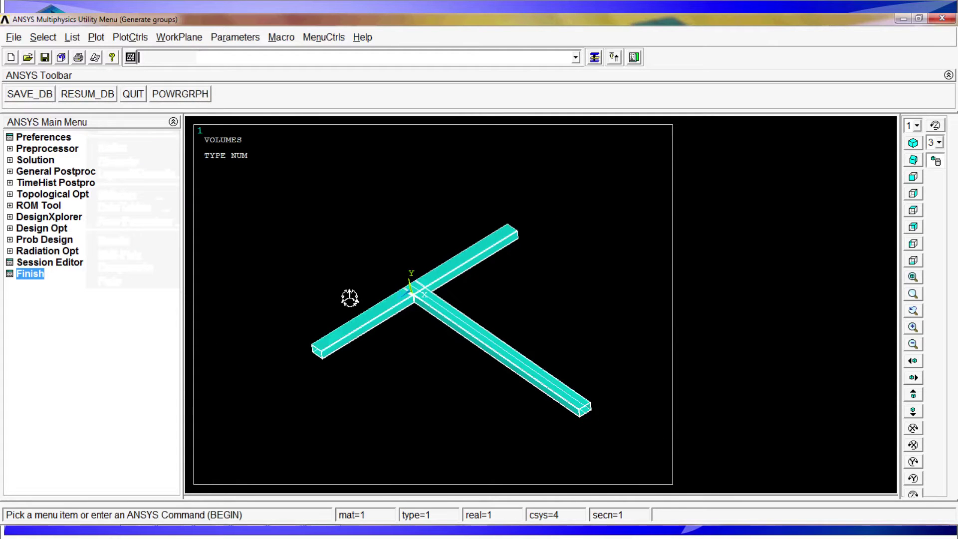
ctrl+middle_drag(501, 384, 404, 279)
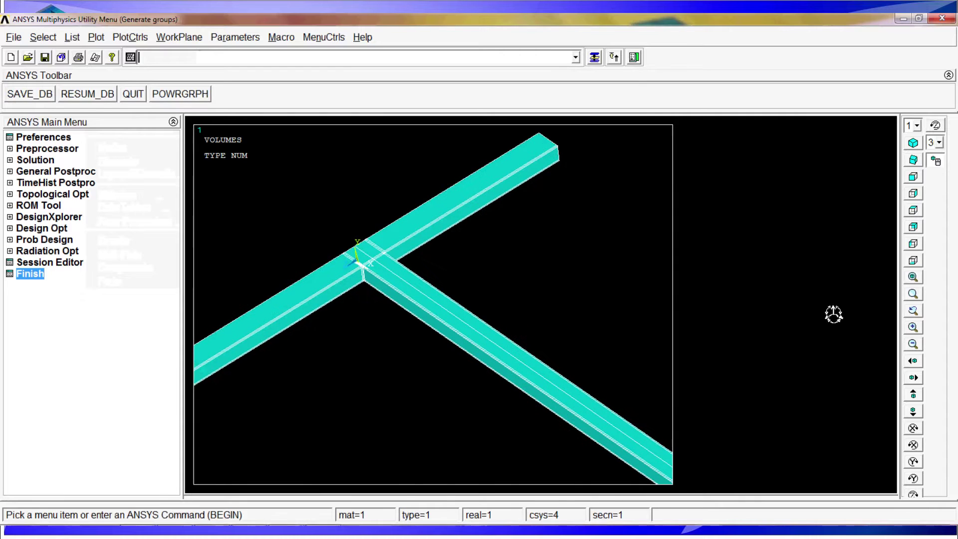
Examine the volume divisions where the stem meets the crossbar, both close up and in the whole frame.
click(352, 258)
click(400, 303)
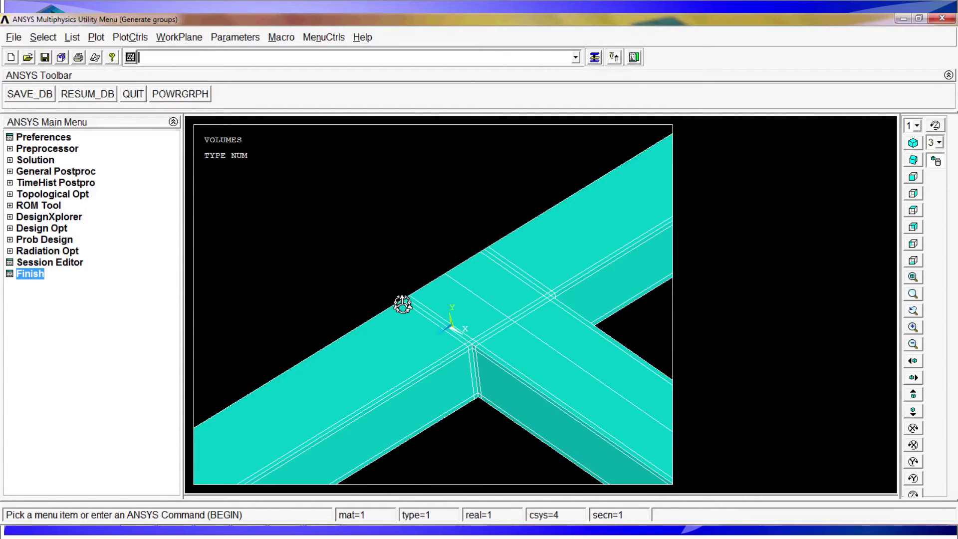
ctrl+drag(512, 322, 398, 259)
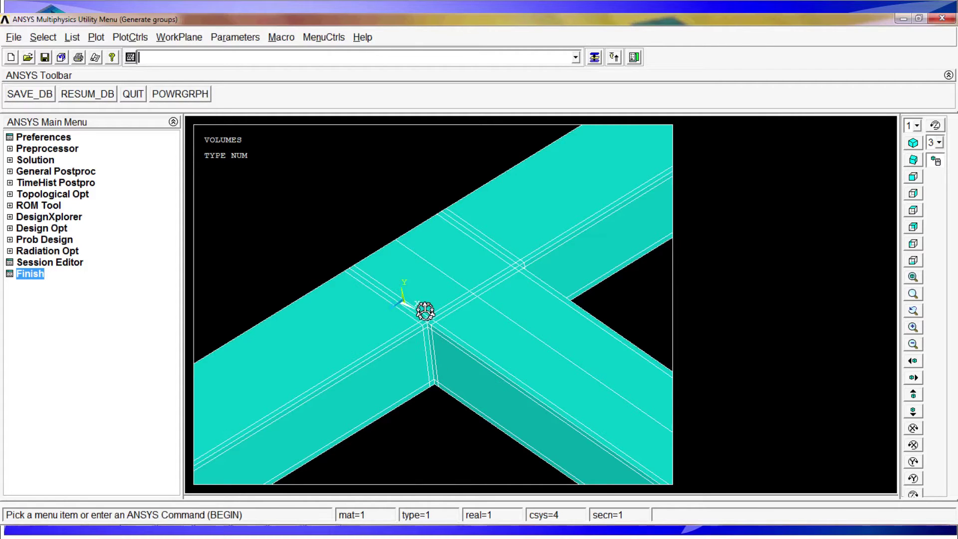
scroll(457, 330, down, 1)
scroll(457, 331, down, 2)
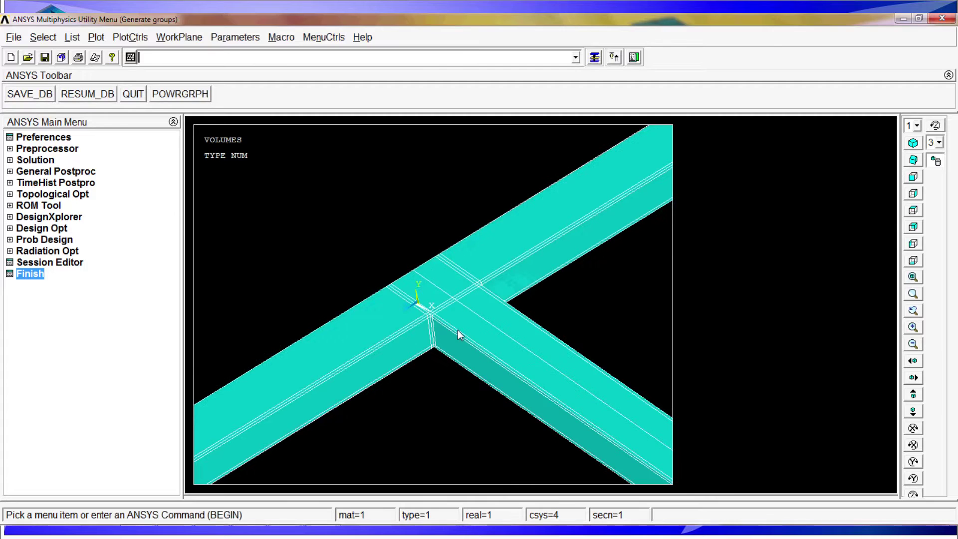
drag(461, 331, 423, 310)
scroll(453, 349, down, 1)
scroll(455, 352, down, 3)
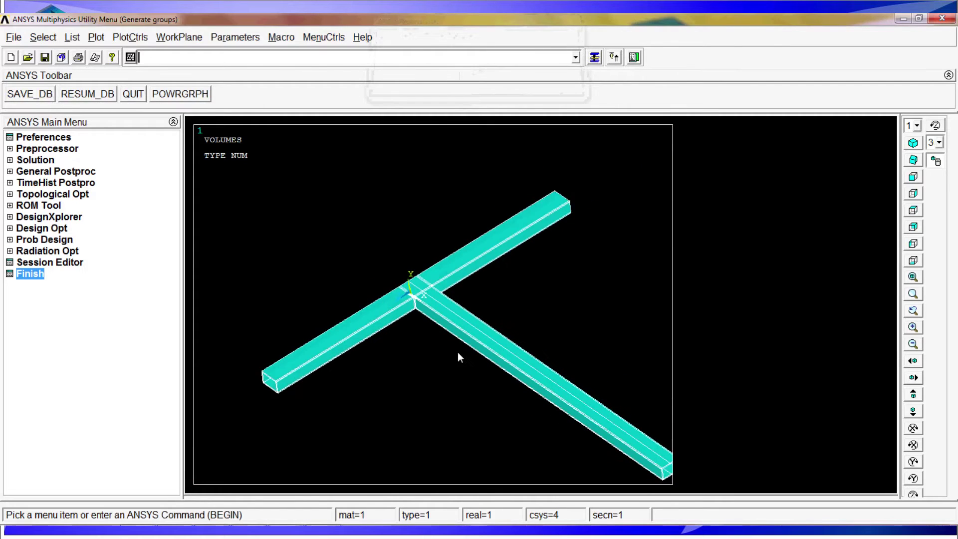
scroll(455, 367, down, 1)
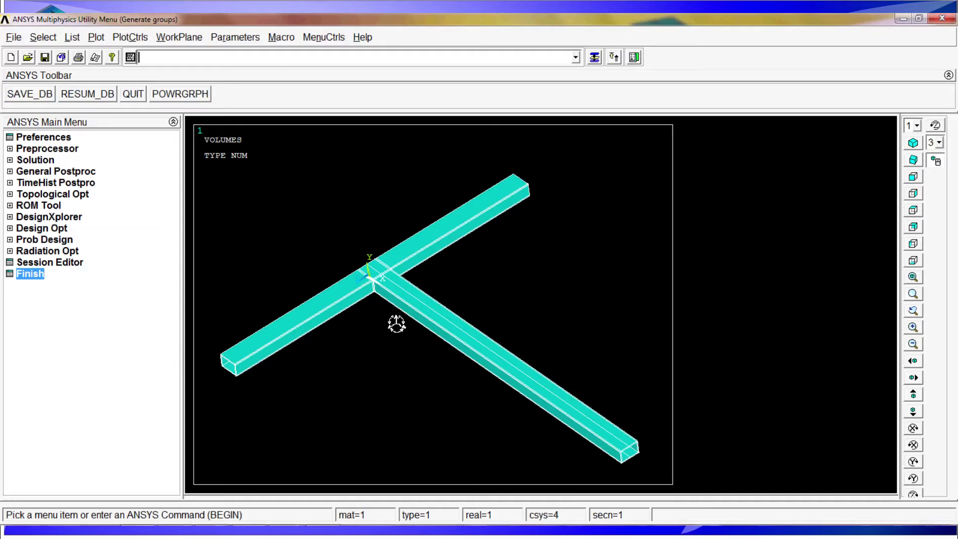
scroll(369, 300, up, 1)
scroll(369, 300, up, 2)
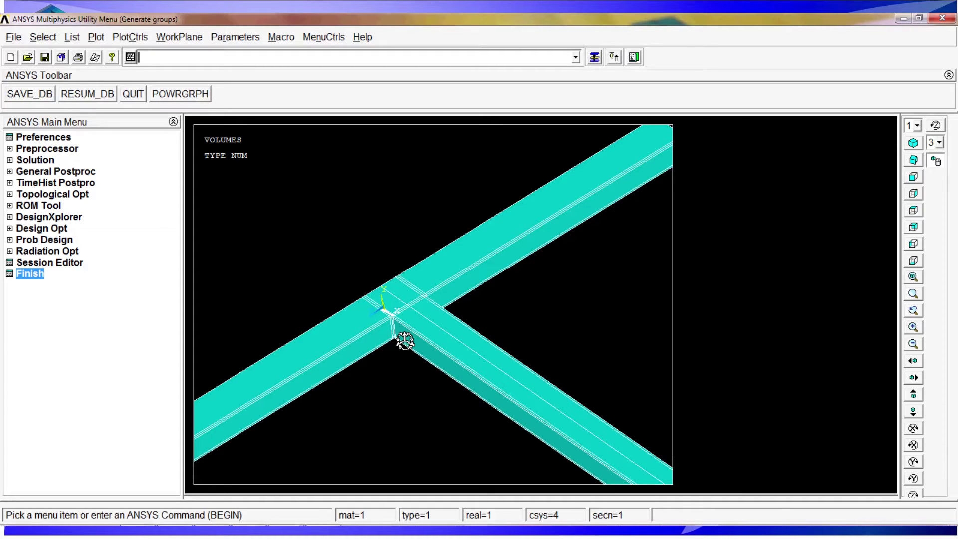
scroll(405, 341, up, 1)
scroll(353, 376, up, 1)
ctrl+drag(405, 345, 432, 340)
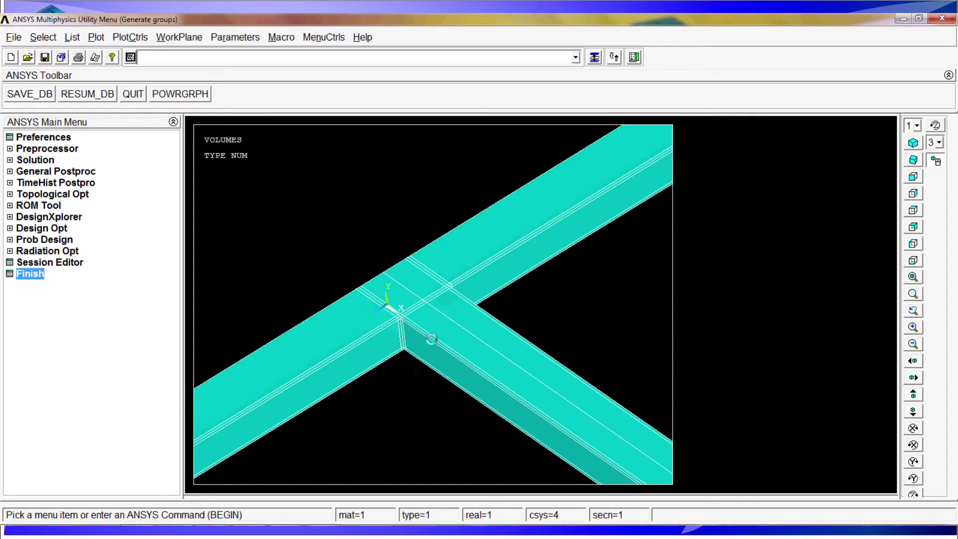
scroll(431, 339, up, 1)
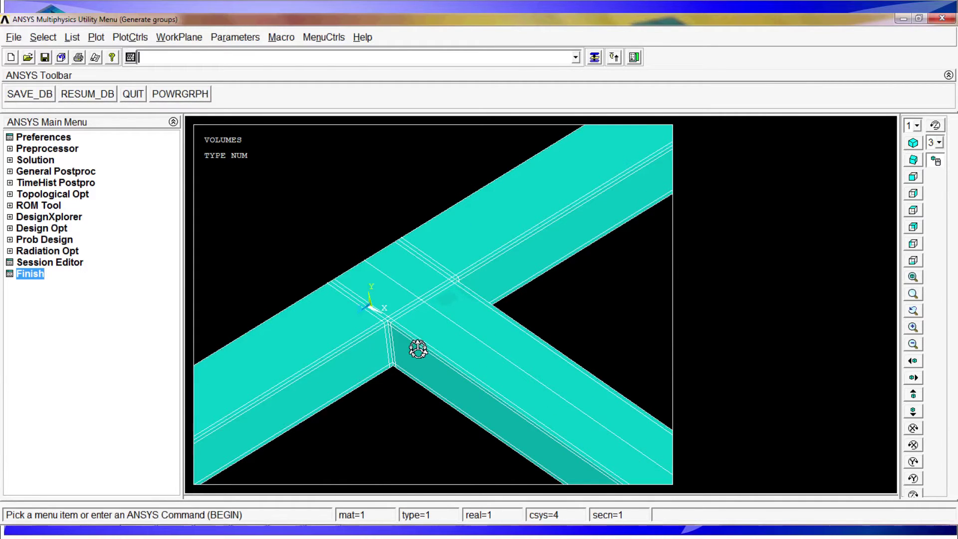
scroll(434, 352, down, 1)
scroll(463, 354, down, 1)
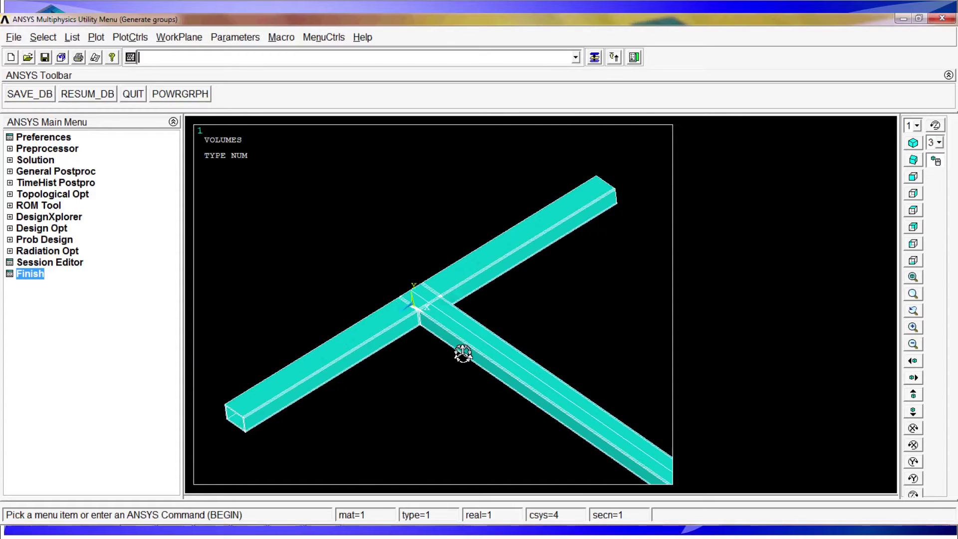
scroll(462, 354, down, 1)
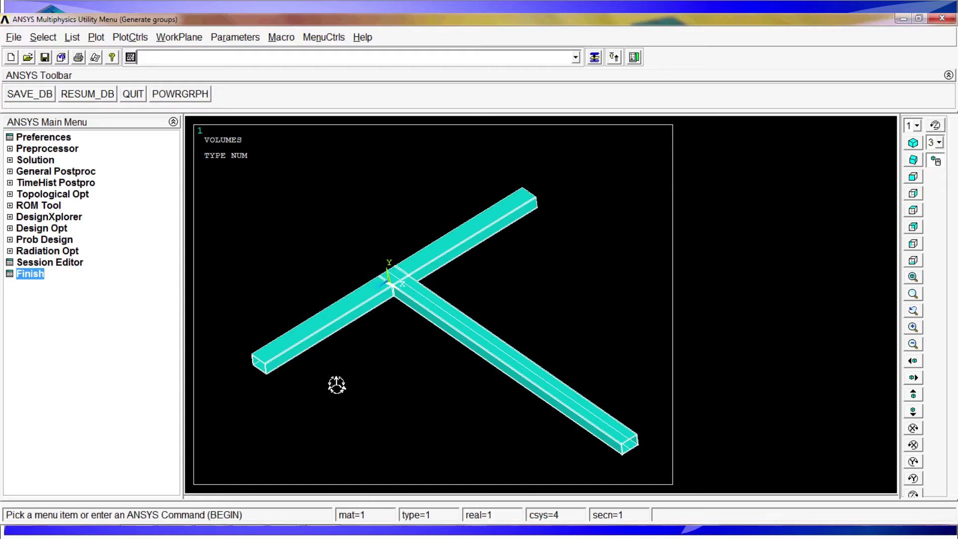
Start selecting volumes by Num/Pick from the full set, with the T-joint shown close up.
drag(410, 313, 367, 296)
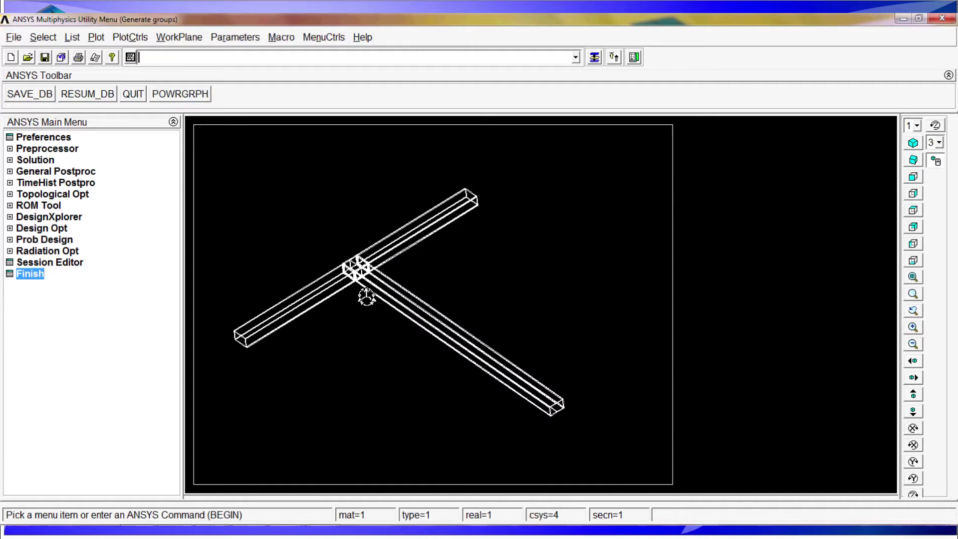
scroll(366, 297, up, 1)
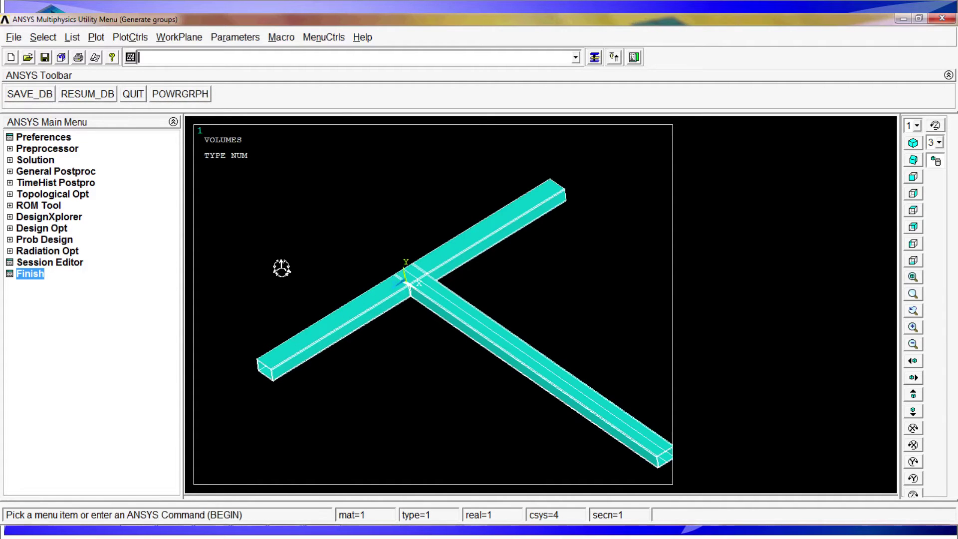
scroll(426, 315, up, 1)
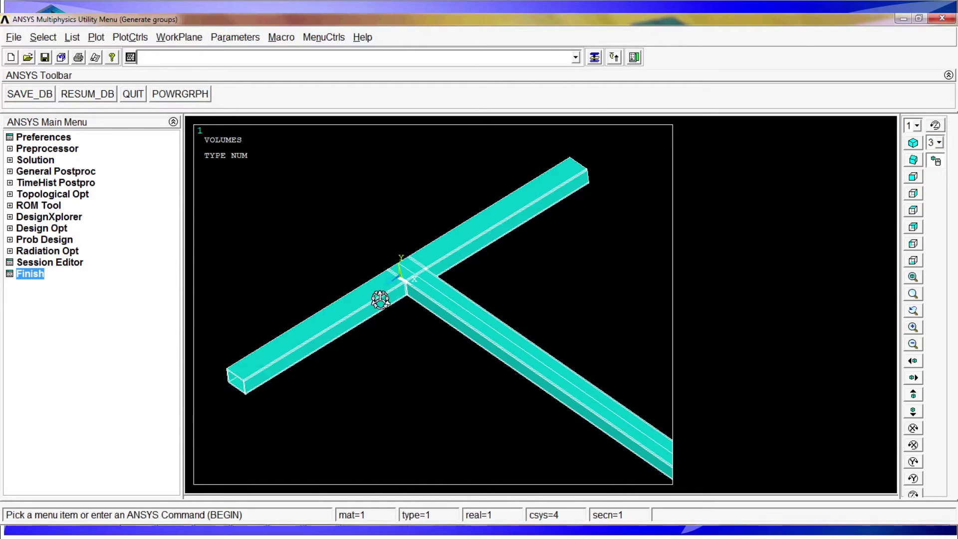
scroll(342, 268, up, 1)
scroll(388, 304, up, 1)
drag(313, 359, 346, 288)
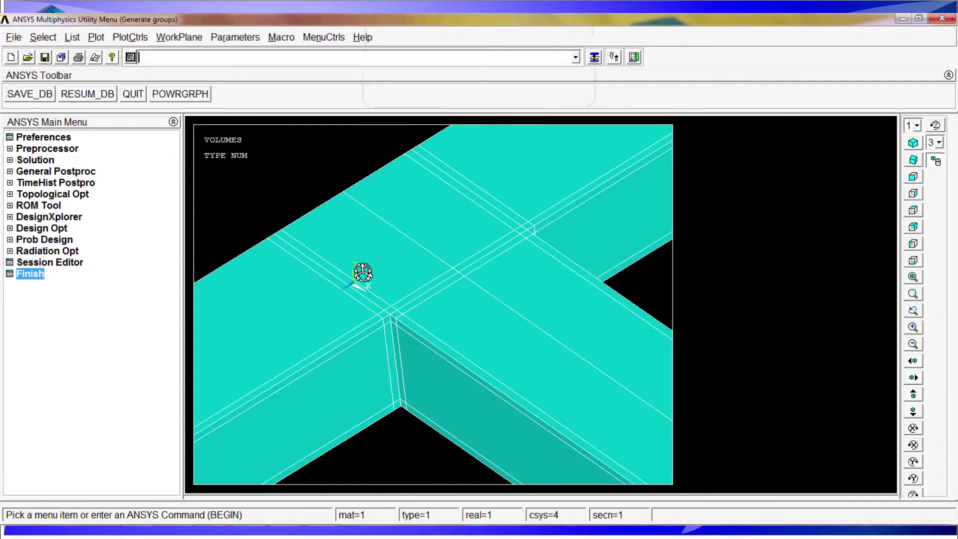
drag(363, 272, 399, 314)
middle_drag(385, 266, 373, 310)
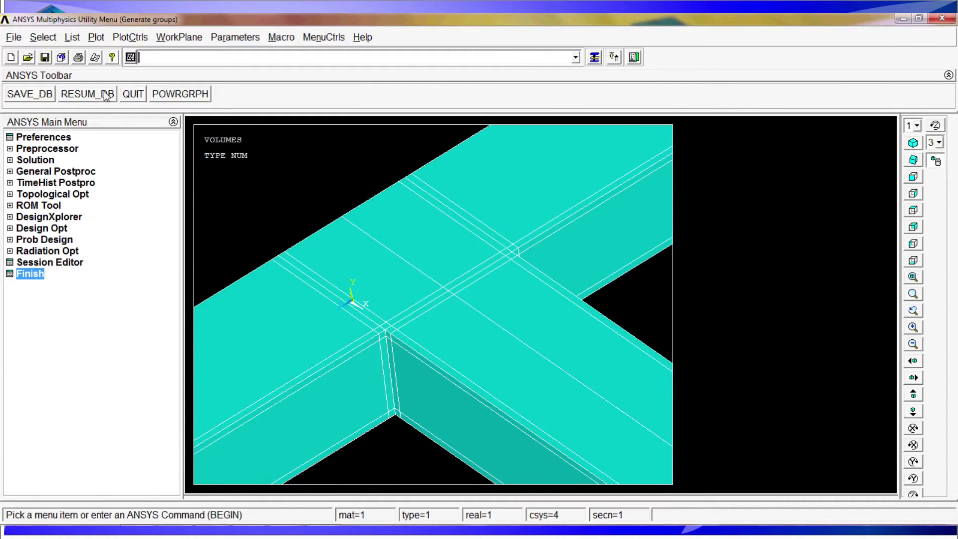
click(46, 42)
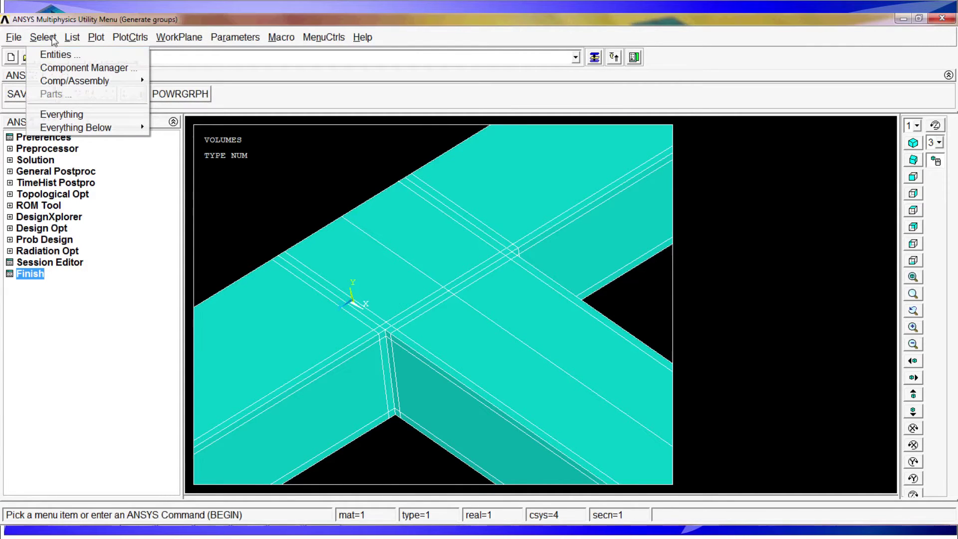
click(74, 52)
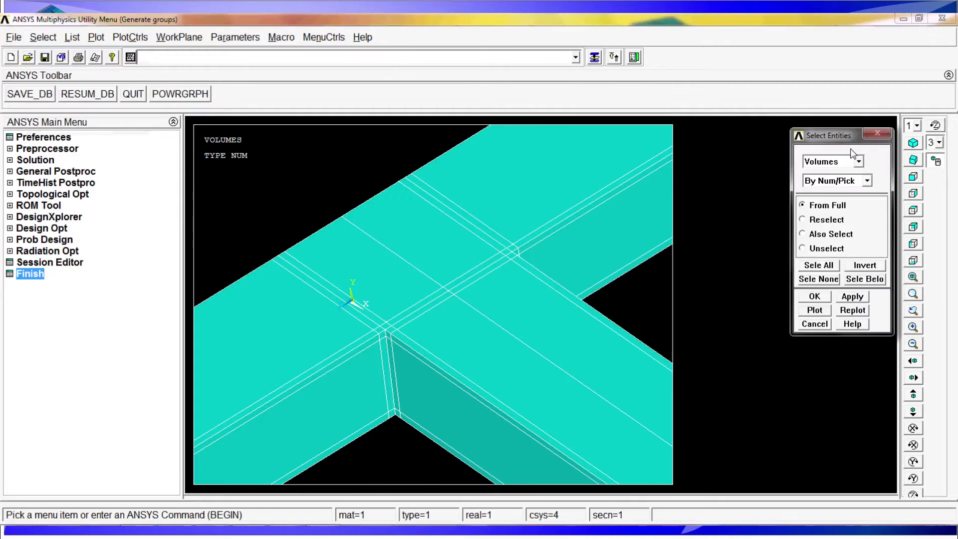
click(850, 164)
click(840, 195)
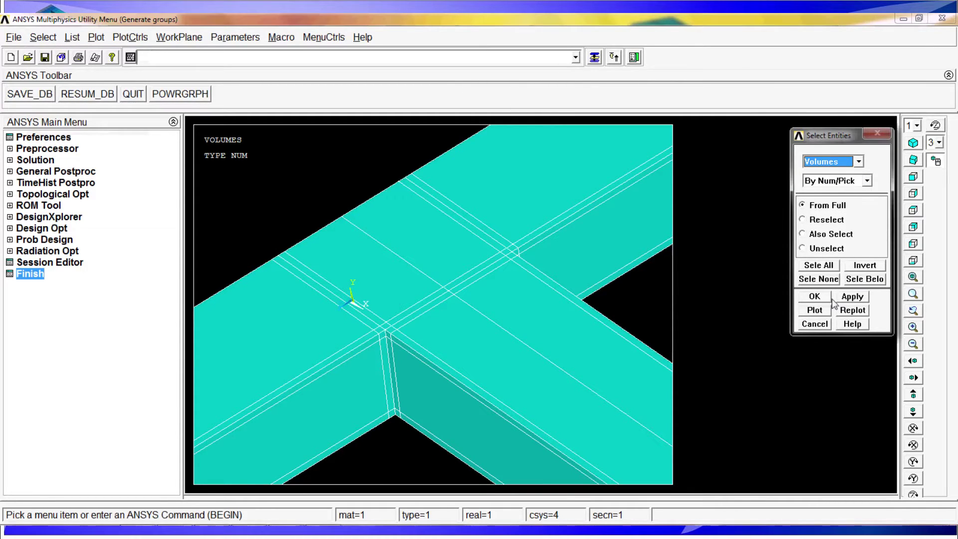
click(814, 296)
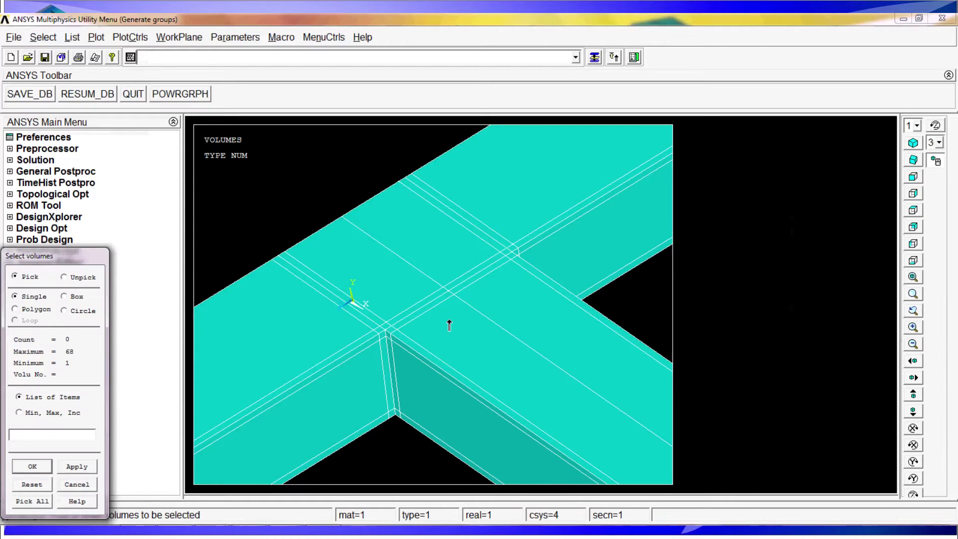
Pick the narrow strip volumes on top of the joint, on both sides across the crossbar and along the stem's edge.
click(307, 280)
drag(308, 281, 373, 320)
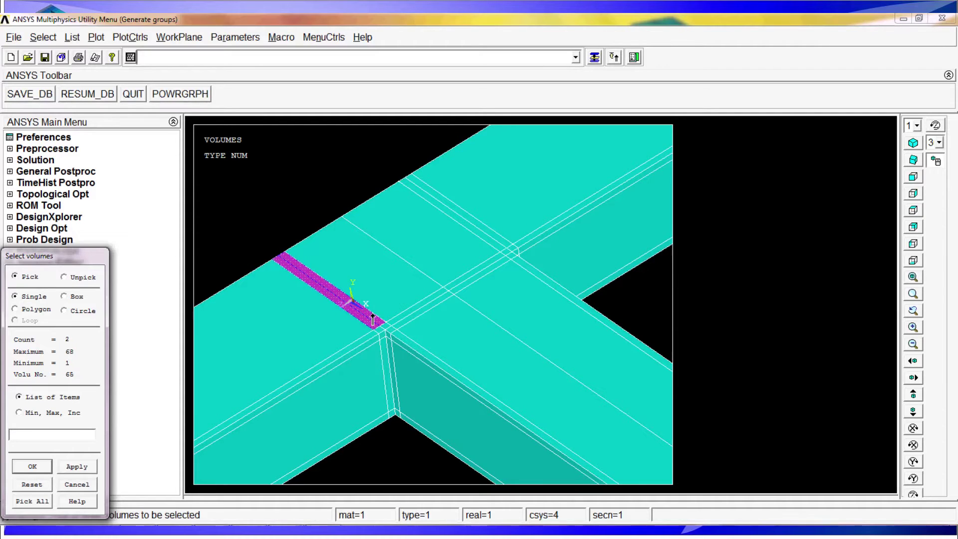
click(408, 312)
drag(462, 283, 482, 241)
click(459, 229)
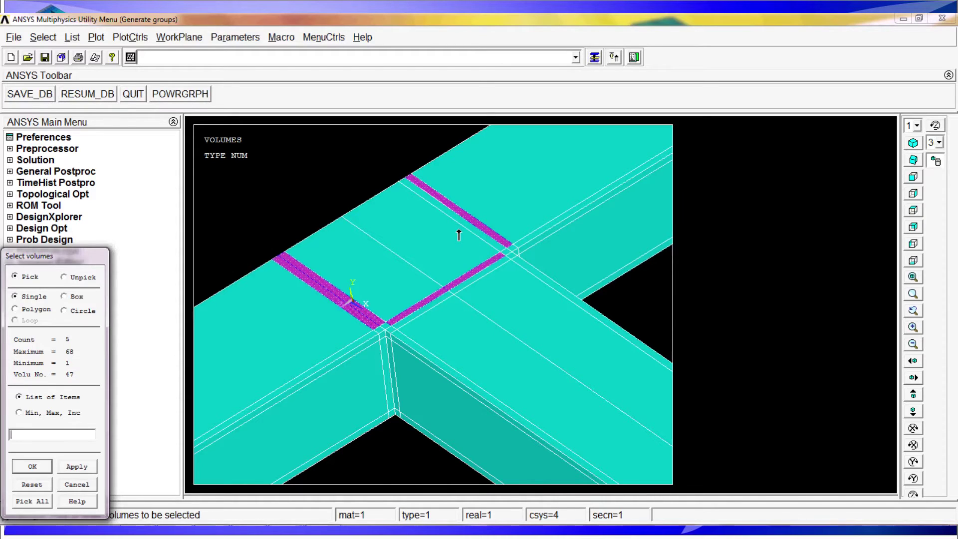
click(458, 228)
click(512, 249)
click(513, 257)
click(512, 256)
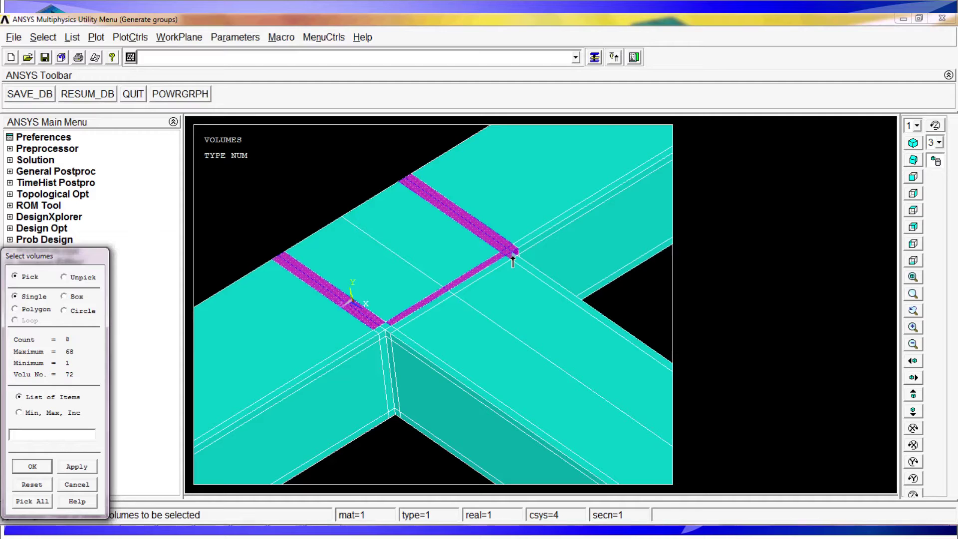
click(494, 270)
click(434, 307)
click(406, 329)
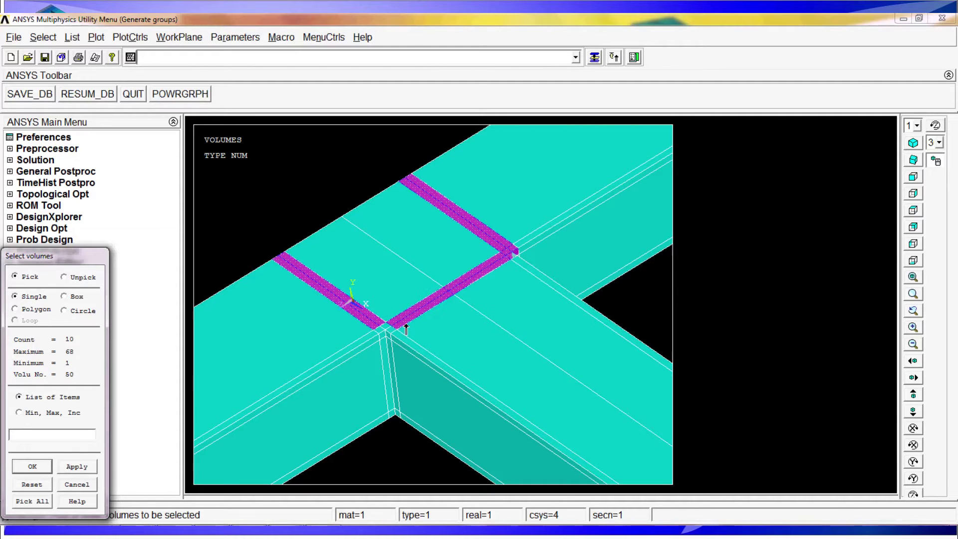
Pick the small volumes at the joint's near inner corner and the vertical strip volumes running down below it.
click(383, 326)
click(386, 329)
click(386, 329)
click(386, 335)
click(388, 417)
click(385, 387)
click(391, 409)
click(394, 414)
click(395, 418)
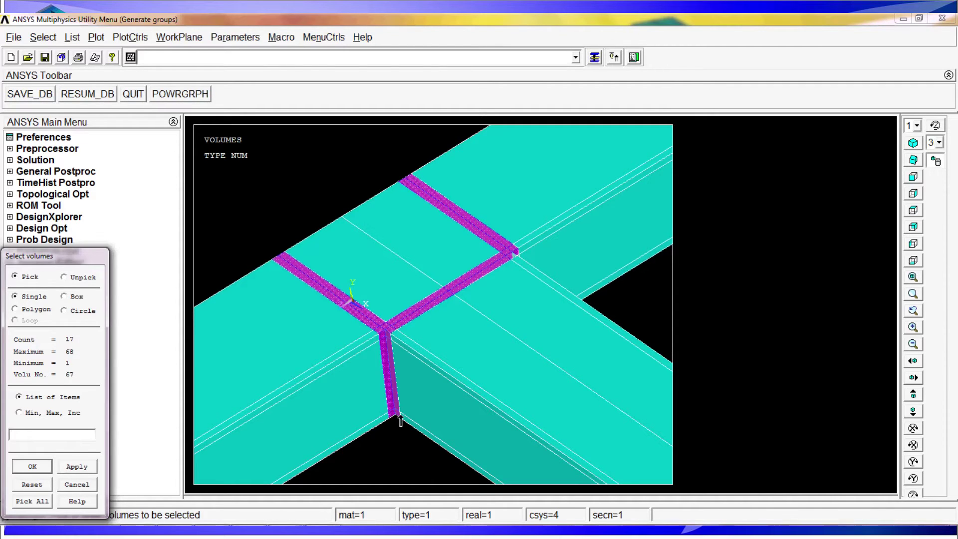
Pick the vertical strip volume below the joint's hidden inner corner, switching to unpick for wrongly picked volumes.
click(514, 275)
click(526, 306)
click(517, 273)
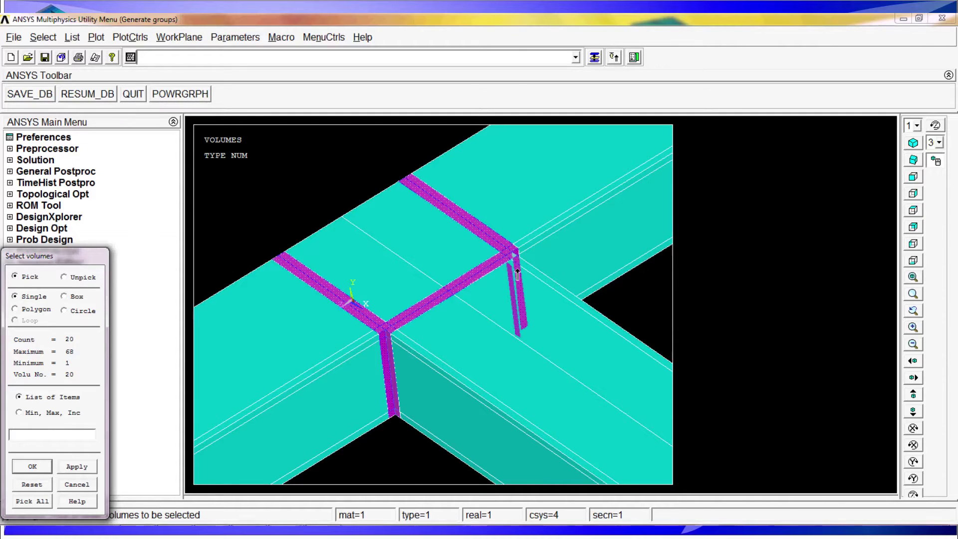
click(517, 278)
right_click(517, 278)
click(517, 278)
click(513, 277)
click(517, 279)
right_click(516, 281)
click(516, 275)
Pick the missing vertical strip volume on the stem side of the near corner and unpick the stray vertical volume inside the stem.
mouse_move(499, 274)
ctrl+mouse_down()
mouse_move(482, 330)
mouse_move(451, 282)
ctrl+mouse_up()
mouse_move(490, 334)
ctrl+right_down()
mouse_move(478, 301)
mouse_move(525, 351)
ctrl+right_up()
ctrl+drag(462, 331, 342, 259)
mouse_move(341, 259)
ctrl+right_down()
mouse_move(452, 337)
mouse_move(415, 328)
mouse_move(531, 372)
ctrl+right_up()
mouse_move(530, 372)
ctrl+mouse_down()
mouse_move(283, 316)
mouse_move(355, 351)
ctrl+mouse_up()
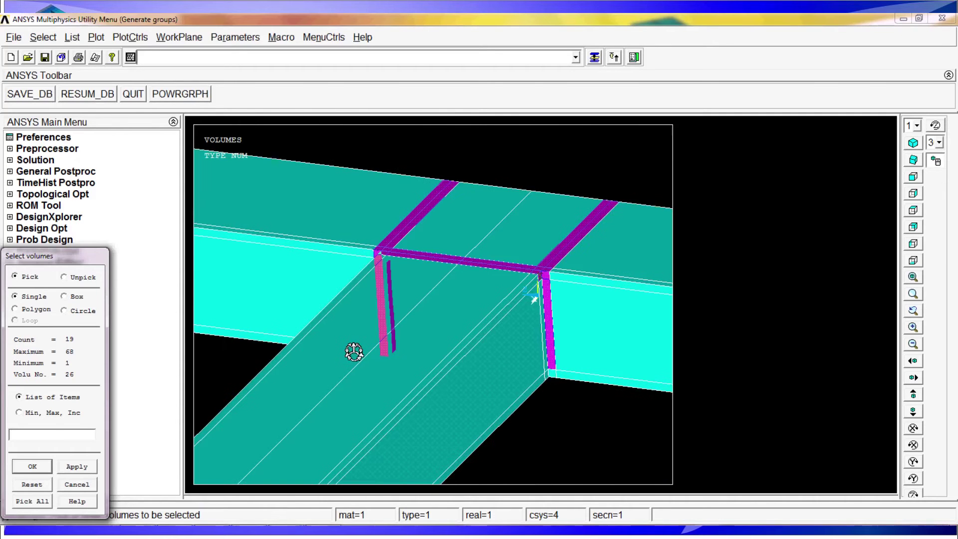
mouse_move(421, 342)
ctrl+right_down()
mouse_move(367, 304)
mouse_move(374, 148)
mouse_move(500, 362)
ctrl+right_up()
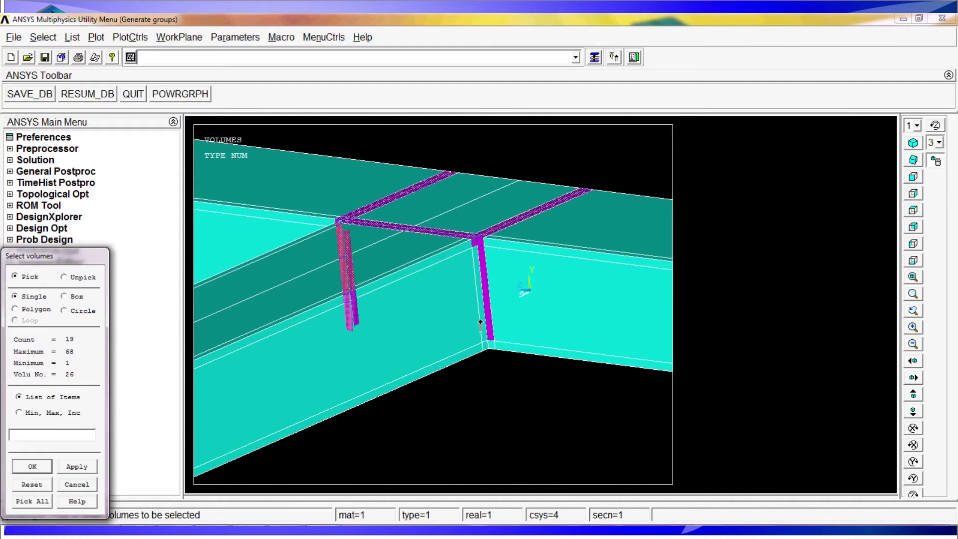
click(480, 302)
mouse_move(481, 303)
mouse_down()
mouse_move(475, 279)
mouse_move(475, 289)
mouse_up()
right_click(353, 258)
drag(353, 257, 377, 291)
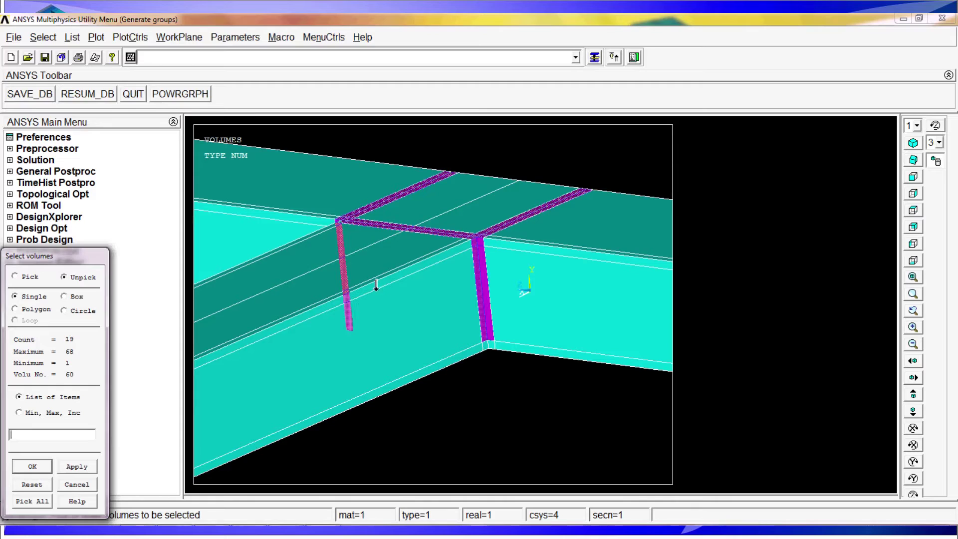
Pick the small corner volumes at the bottom end of the near vertical strips, unpicking any wrong picks.
right_click(427, 290)
click(491, 345)
click(487, 348)
click(483, 349)
click(487, 347)
right_click(490, 341)
click(490, 342)
click(489, 341)
click(488, 342)
right_click(492, 355)
click(489, 348)
click(484, 348)
Pick the missing corner volume and the two strip volumes crossing the crossbeam's underside from the first inner corner of the joint.
ctrl+drag(503, 327, 463, 287)
ctrl+right_drag(463, 286, 477, 314)
ctrl+drag(477, 315, 313, 110)
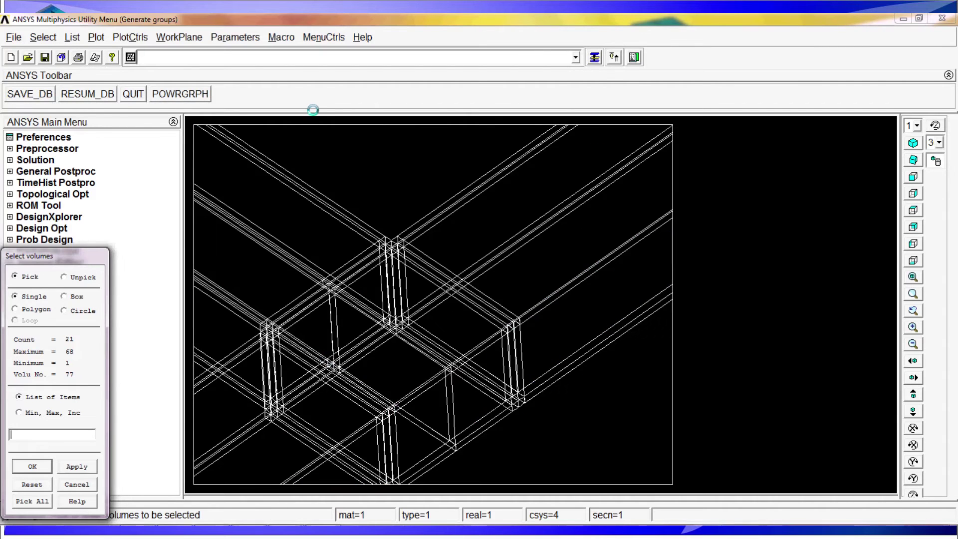
ctrl+right_drag(369, 240, 397, 306)
ctrl+drag(398, 306, 375, 274)
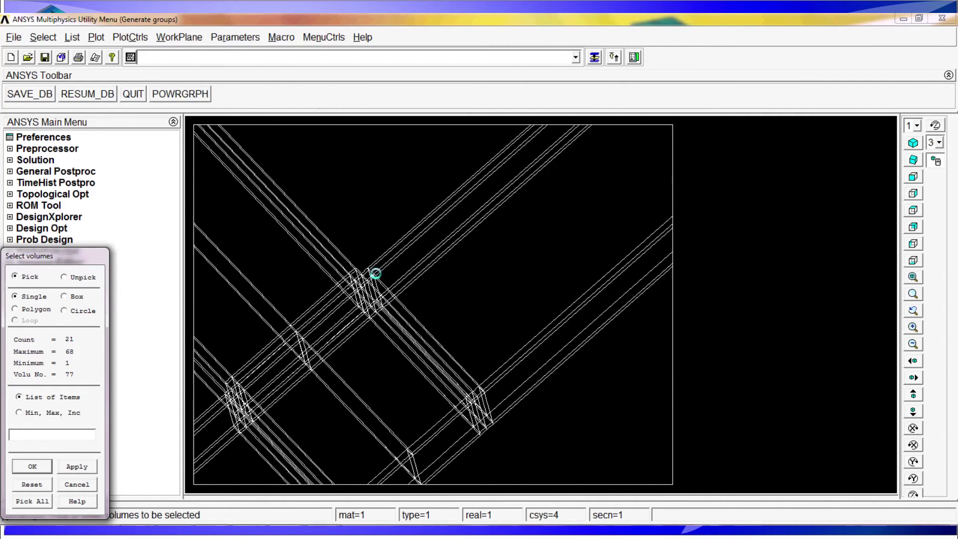
ctrl+middle_drag(394, 317, 397, 268)
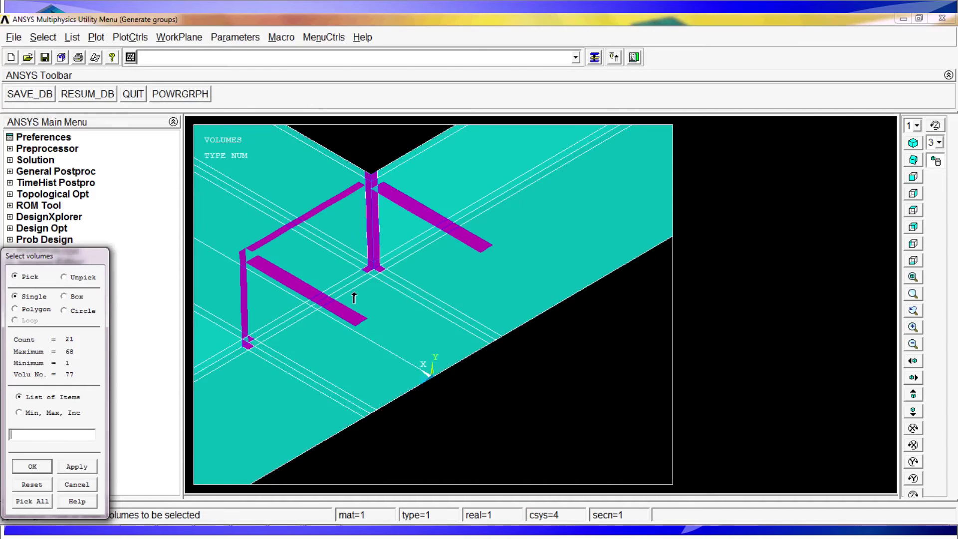
click(376, 275)
drag(377, 277, 425, 304)
click(423, 302)
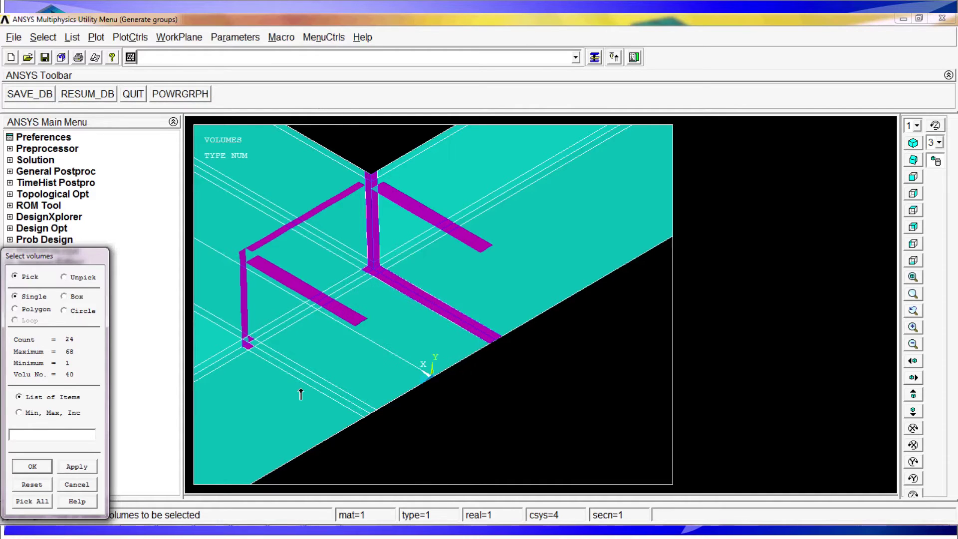
Try to pick the strip and small corner volumes on the crossbeam's underside at the joint's other inner corner.
click(302, 373)
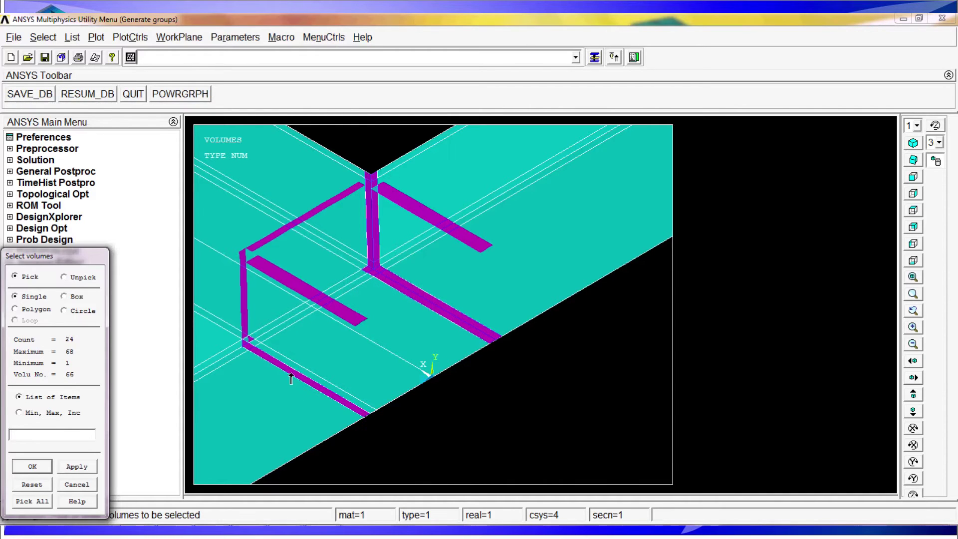
click(297, 375)
click(257, 346)
click(251, 353)
click(251, 354)
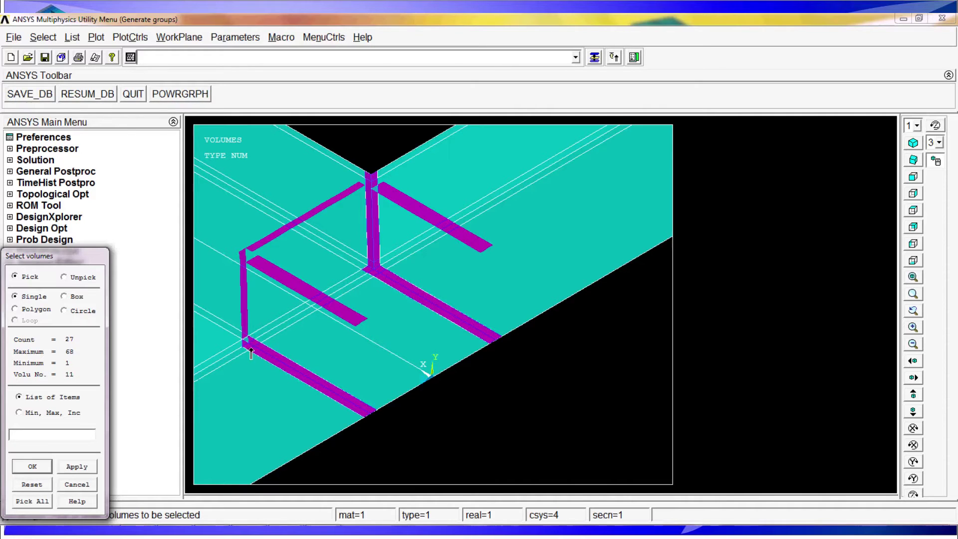
click(251, 354)
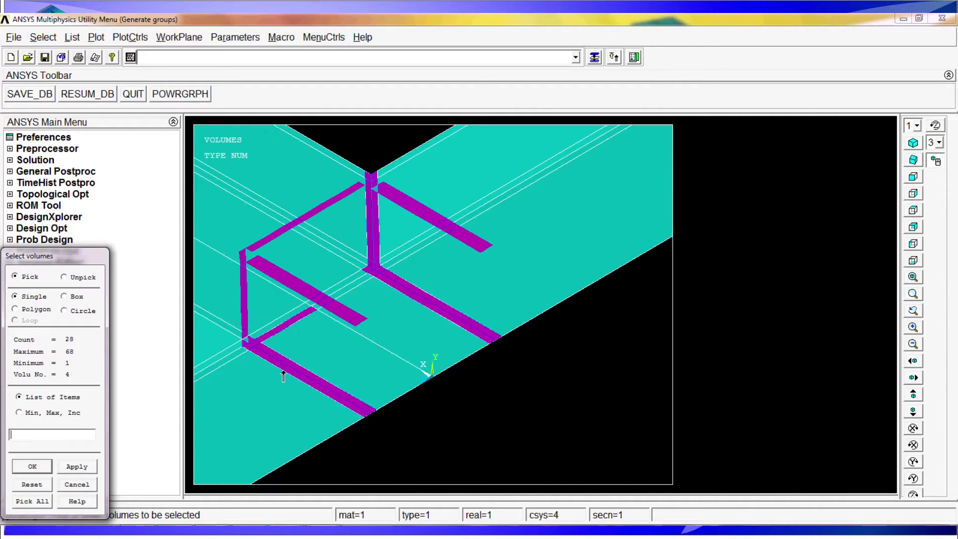
Unpick the strip and corner volumes on the underside at the other inner corner and return to picking mode.
right_click(276, 333)
click(276, 333)
click(267, 356)
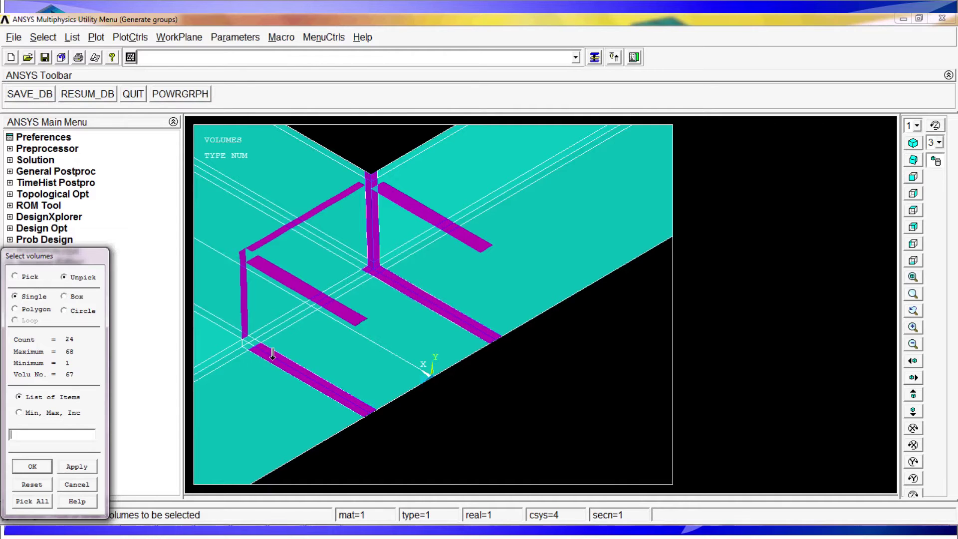
click(269, 352)
right_click(280, 364)
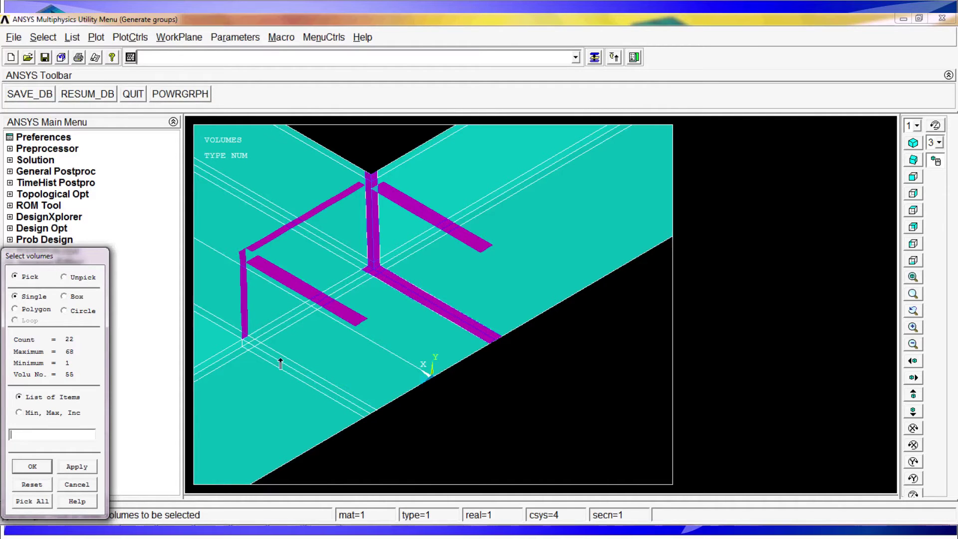
Pick the missing vertical strip volume and the small volumes at its underside end at the joint's other inner corner.
ctrl+drag(359, 374, 385, 374)
mouse_move(384, 375)
ctrl+right_down()
mouse_move(369, 342)
mouse_move(475, 297)
mouse_move(553, 288)
mouse_move(381, 358)
mouse_move(402, 342)
mouse_move(428, 359)
mouse_move(391, 357)
mouse_move(338, 379)
ctrl+right_up()
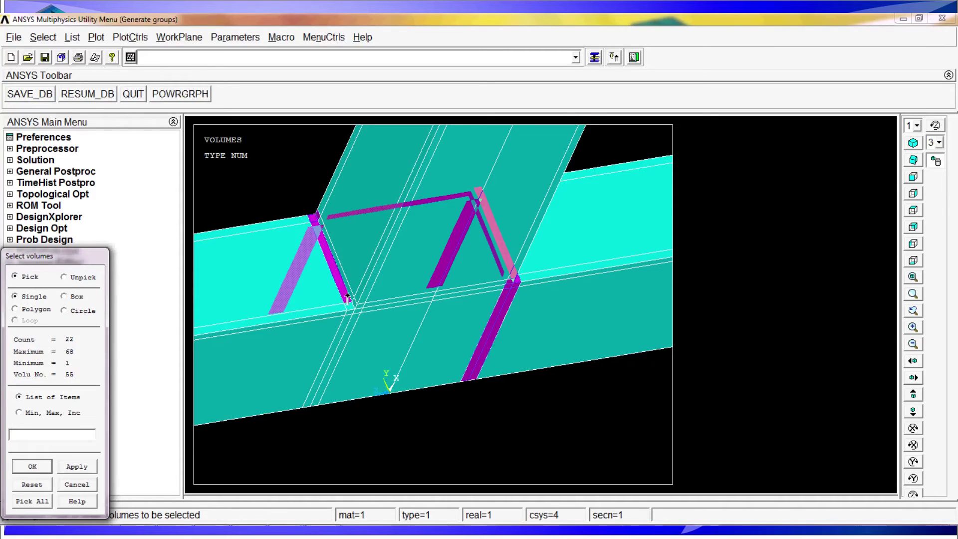
click(336, 257)
click(357, 306)
click(348, 314)
click(351, 312)
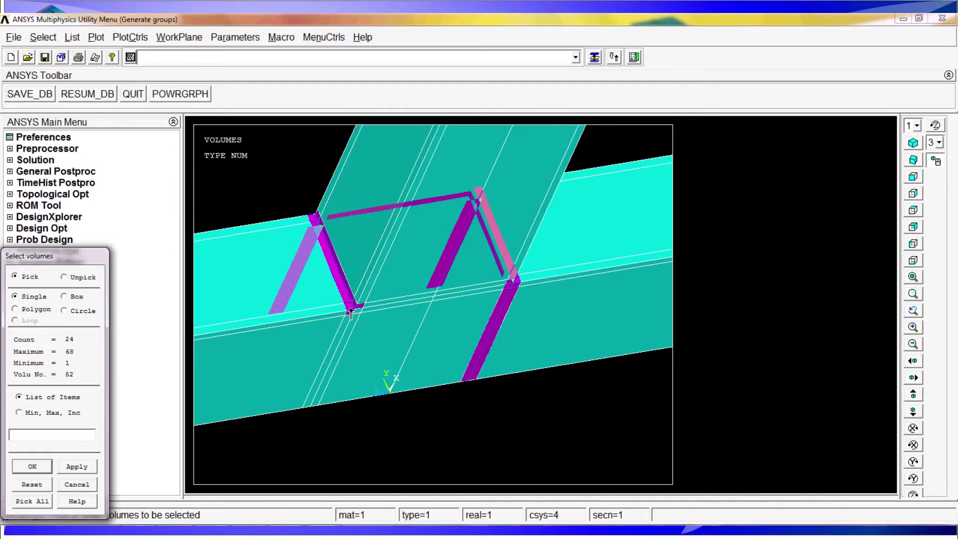
click(356, 313)
Pick the two strip volumes crossing the crossbeam's underside from that corner and apply the volume selection.
click(343, 356)
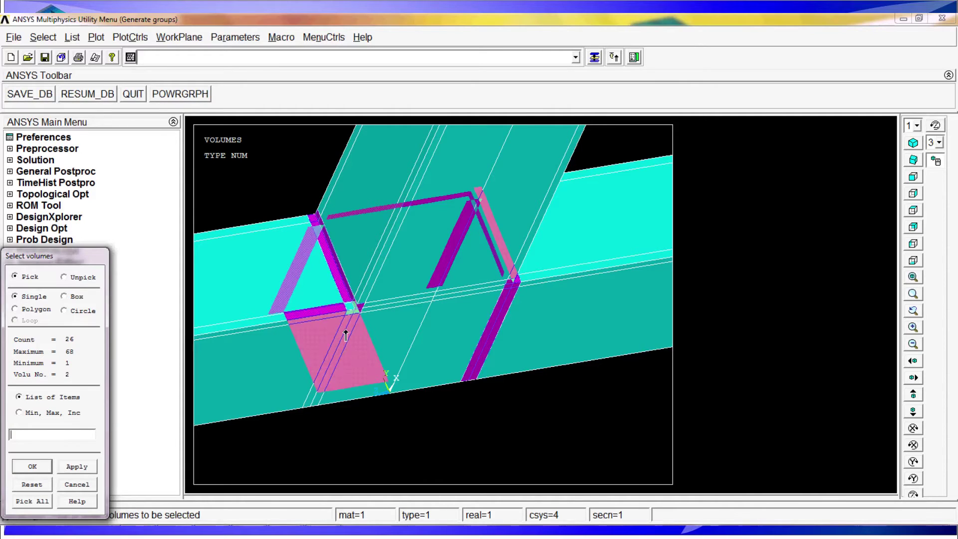
click(339, 348)
click(337, 349)
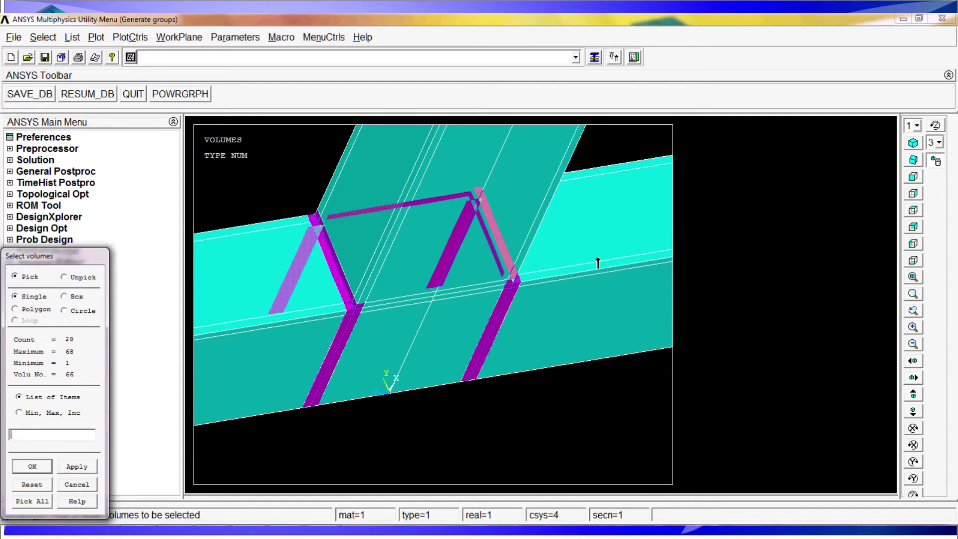
click(29, 466)
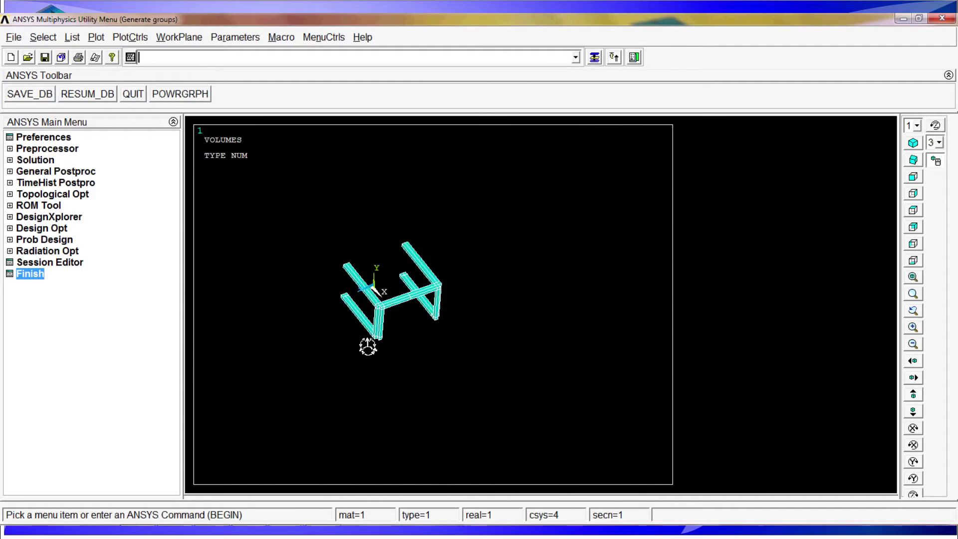
Add the four strip volumes linking the two open corners of the selected frame to the set with Also Select, By Num/Pick.
middle_drag(420, 298, 344, 259)
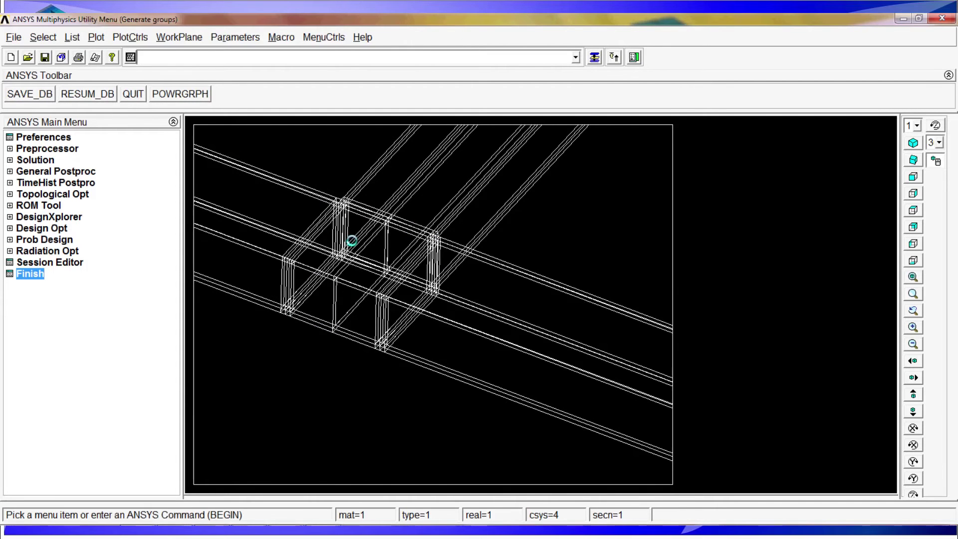
click(43, 37)
click(52, 56)
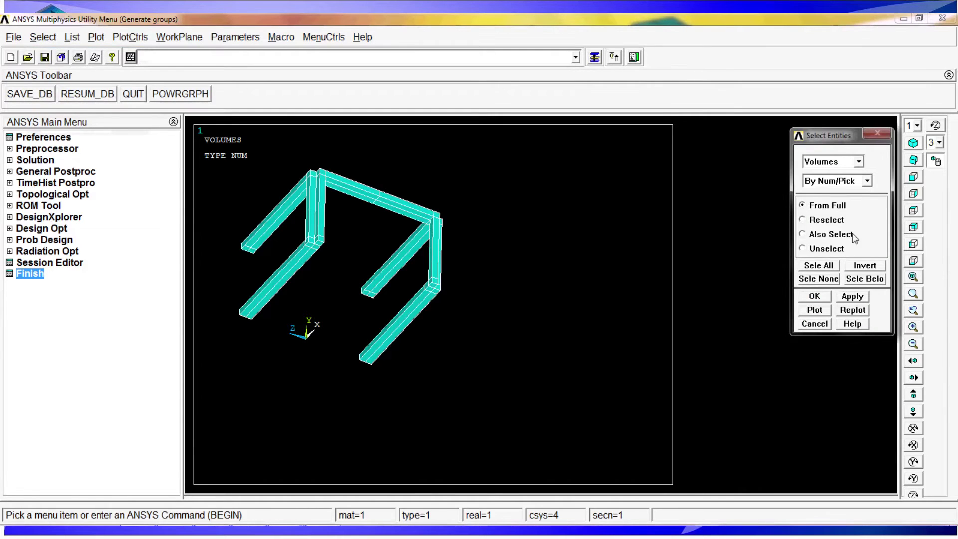
click(828, 234)
click(814, 297)
click(342, 263)
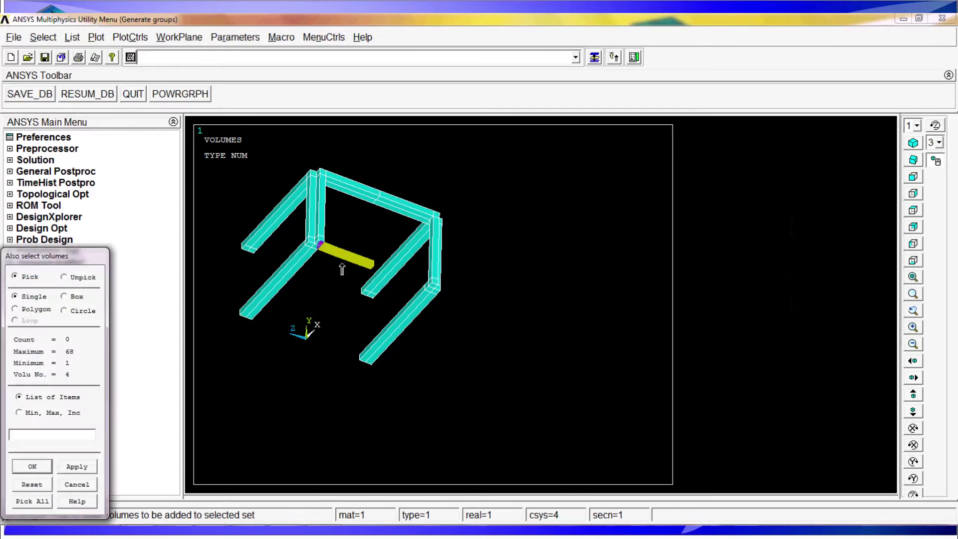
click(402, 273)
click(411, 273)
click(357, 258)
click(356, 264)
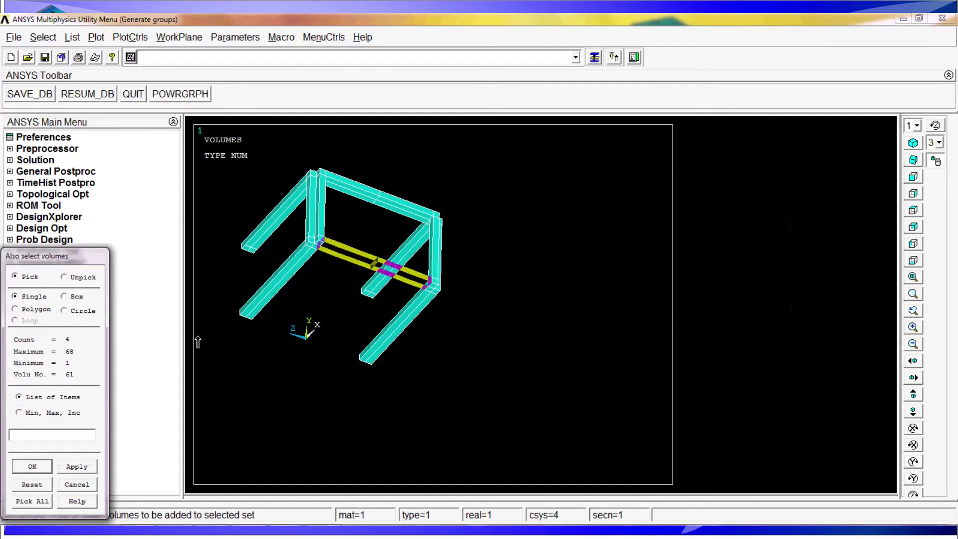
click(34, 463)
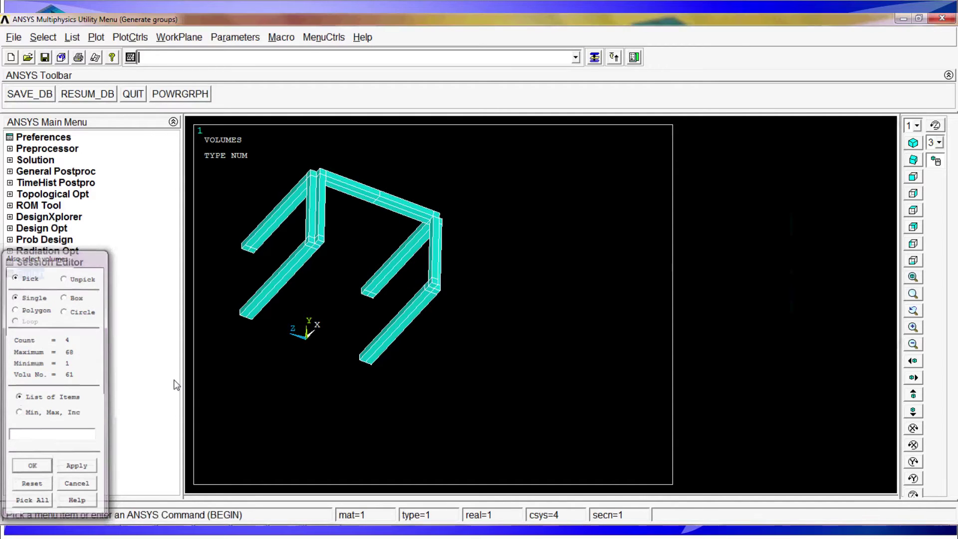
Create a component named Welding from the selected volumes.
ctrl+middle_drag(381, 204, 389, 223)
ctrl+right_drag(389, 223, 439, 364)
ctrl+right_drag(468, 331, 447, 350)
ctrl+drag(447, 351, 365, 254)
ctrl+middle_drag(365, 253, 469, 321)
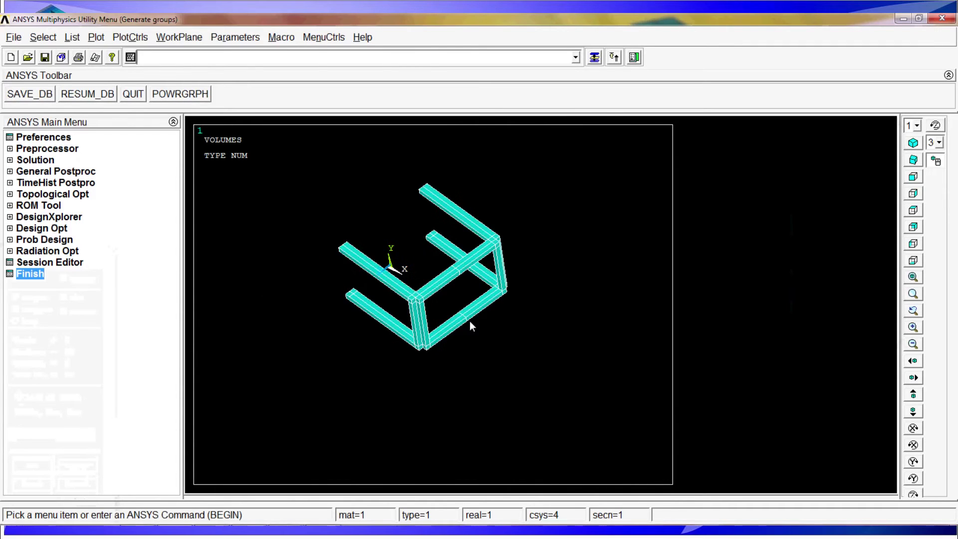
ctrl+right_drag(469, 322, 449, 292)
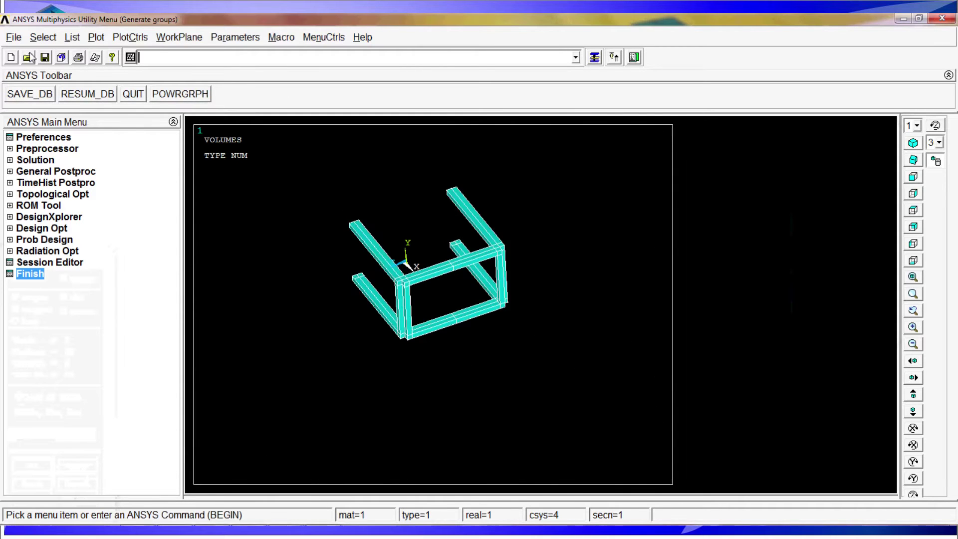
click(54, 39)
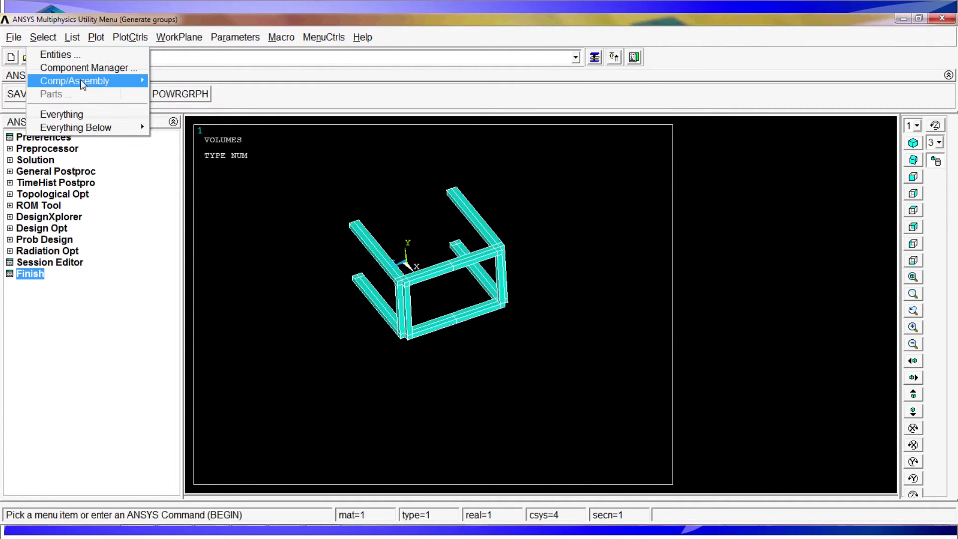
mouse_move(80, 80)
click(220, 80)
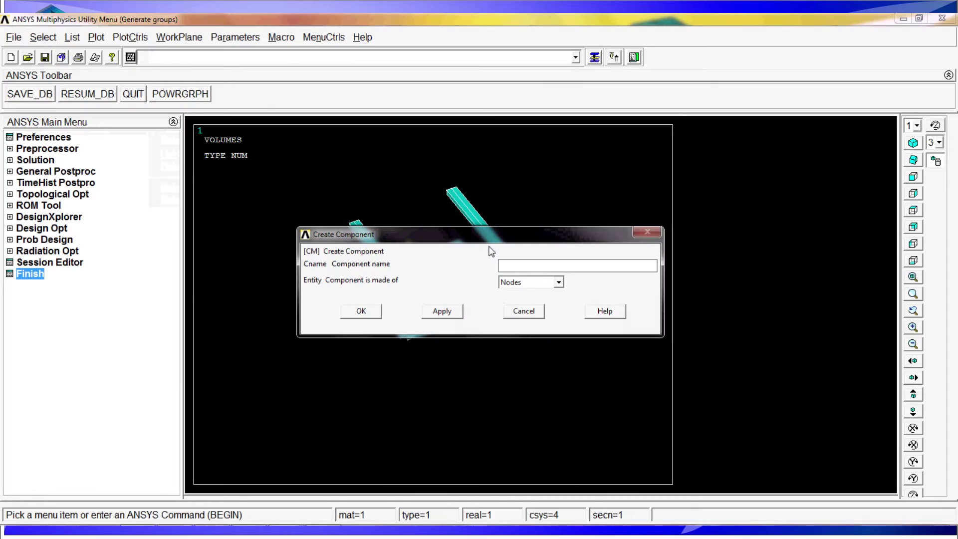
text(Welding)
click(559, 283)
click(524, 330)
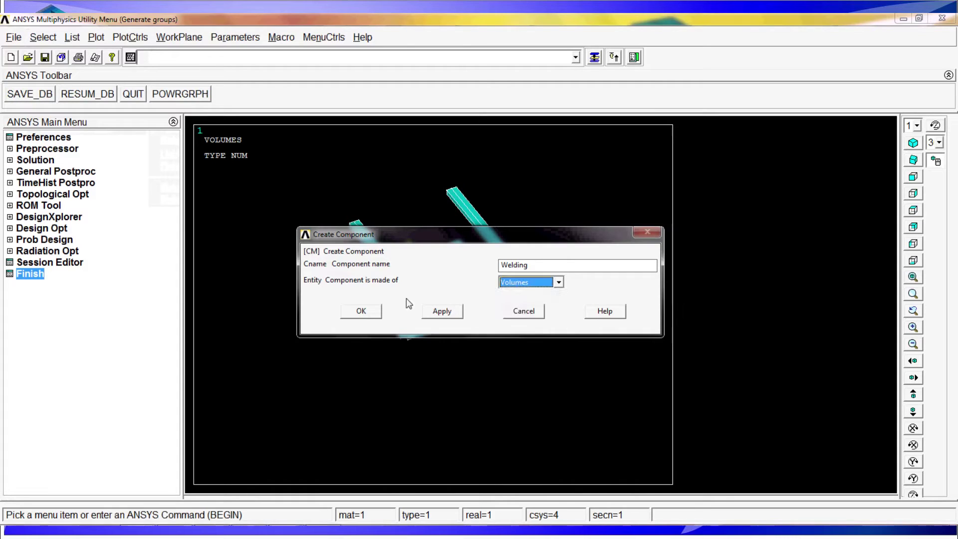
click(365, 313)
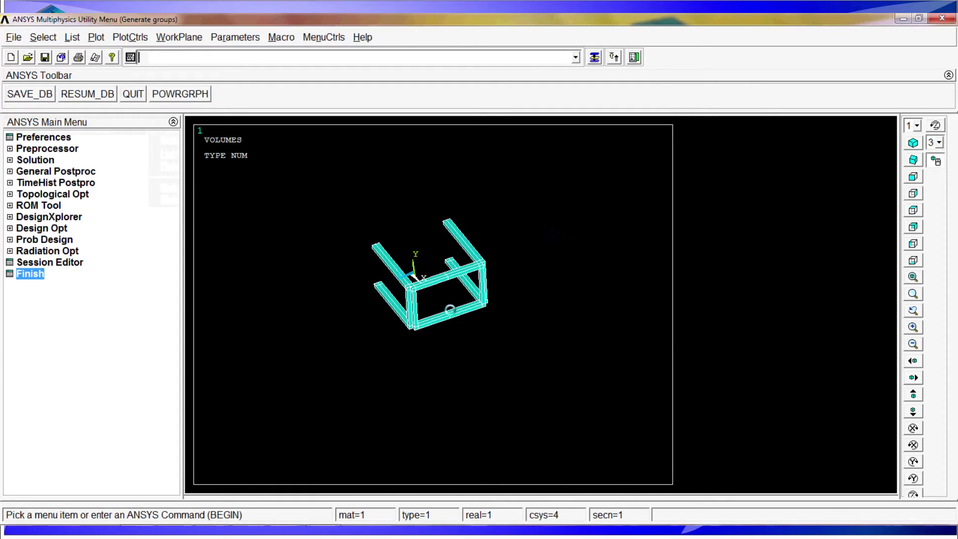
Select everything again and show the whole T-frame in isometric view.
click(42, 37)
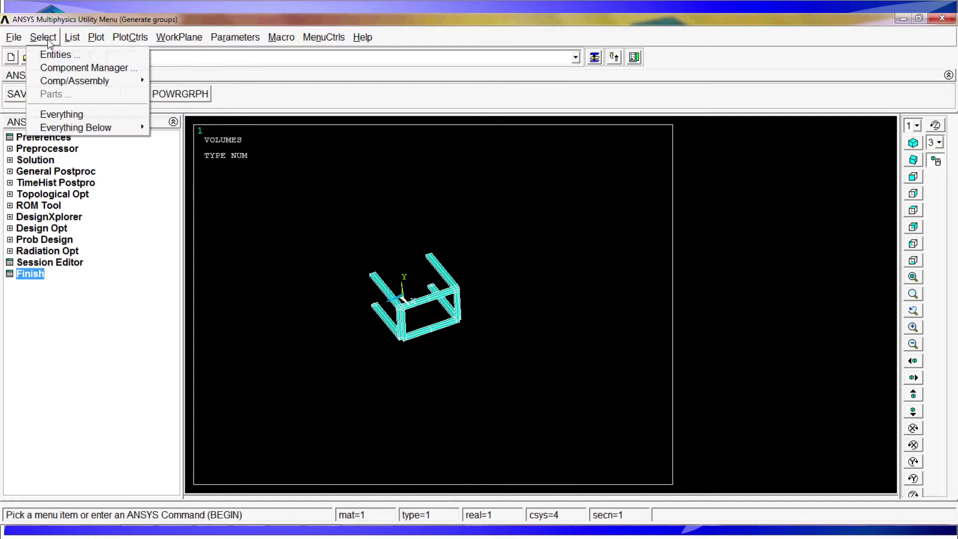
click(62, 114)
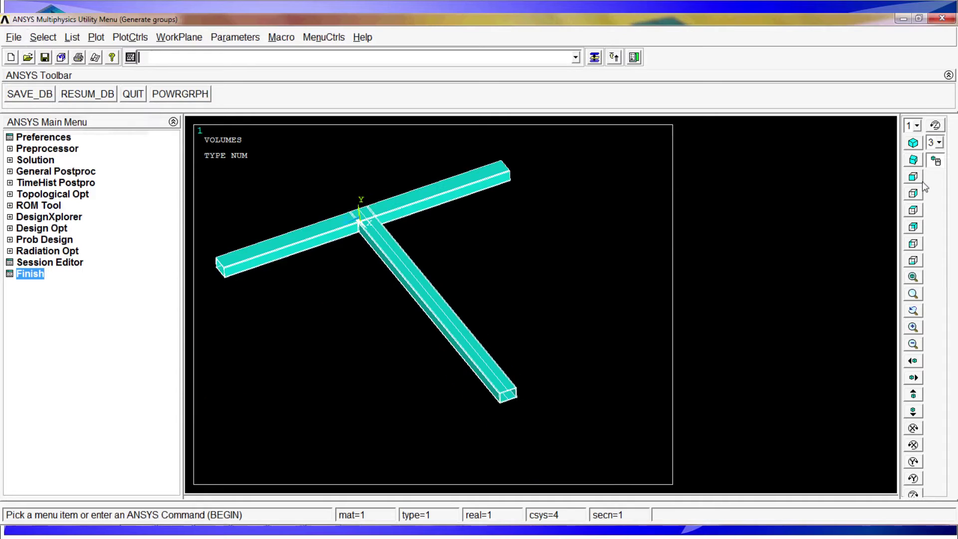
click(913, 143)
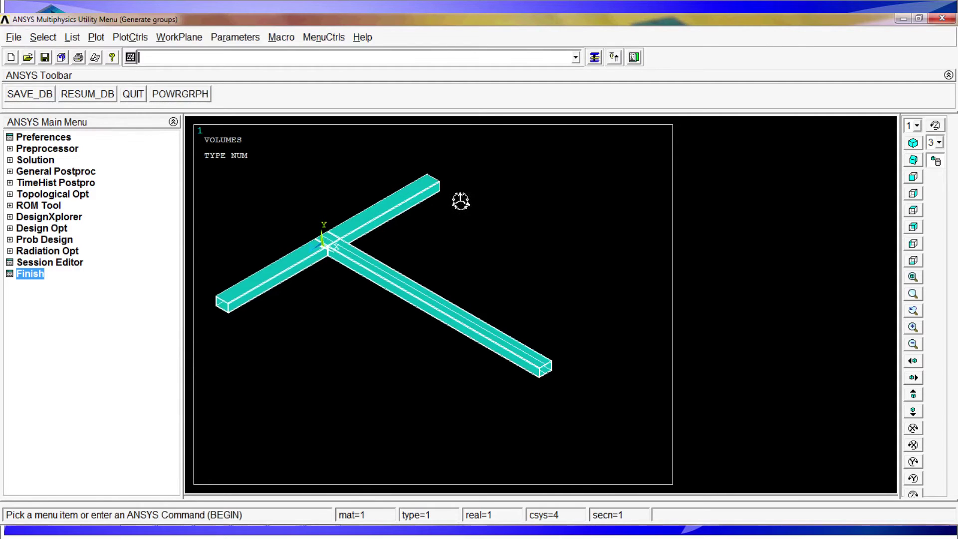
ctrl+drag(347, 284, 410, 367)
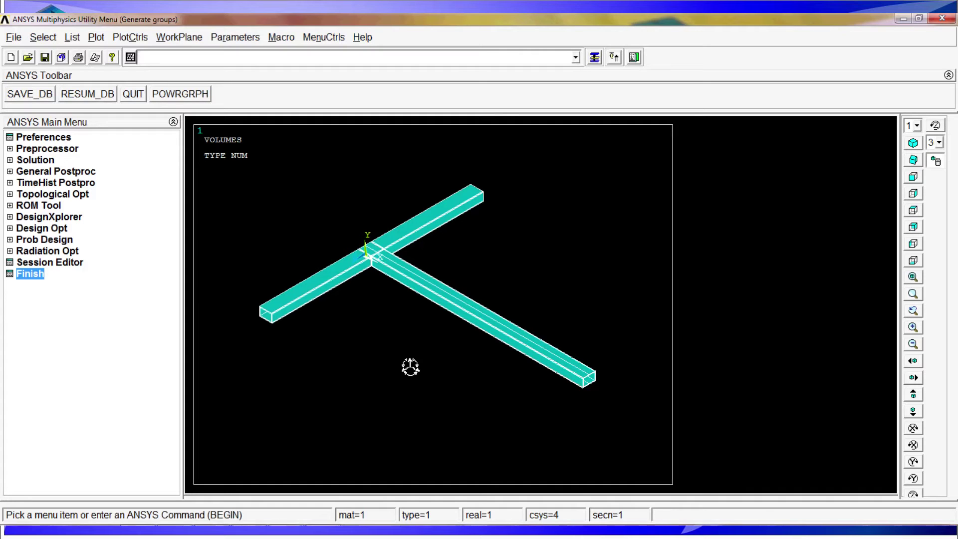
Start a From Full, By Num/Pick area selection and pick all six areas of the crossbeam's hollow end face on the +Z side.
click(913, 295)
click(263, 319)
click(280, 338)
click(368, 297)
click(43, 37)
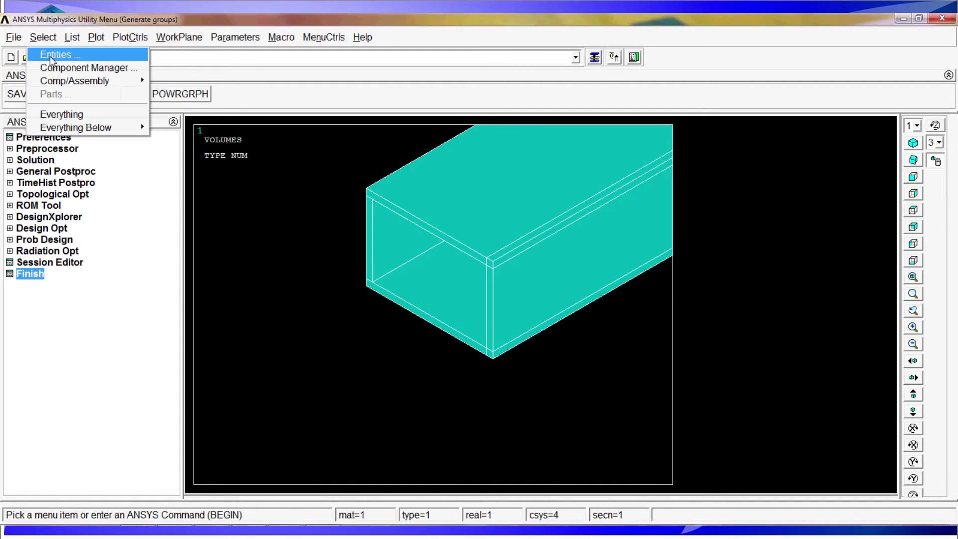
click(51, 55)
click(859, 161)
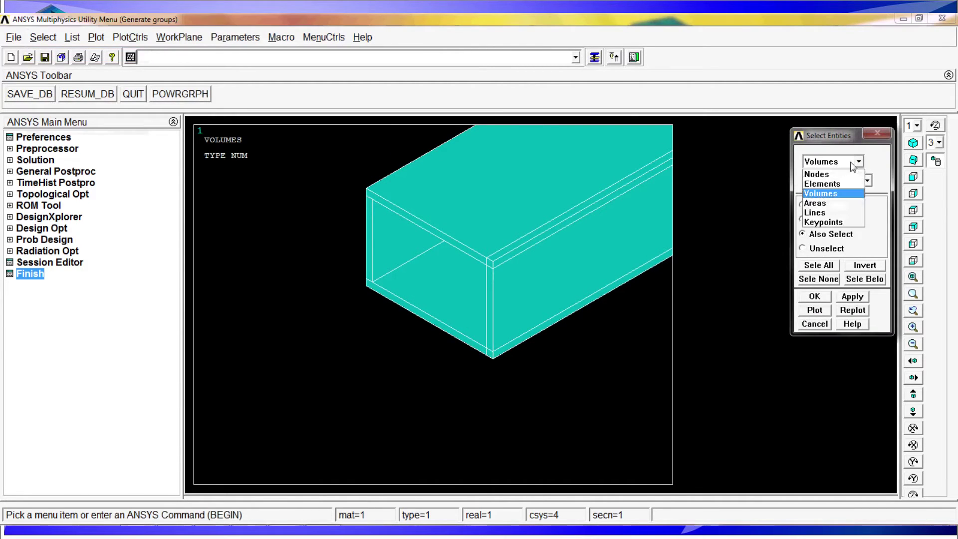
click(828, 204)
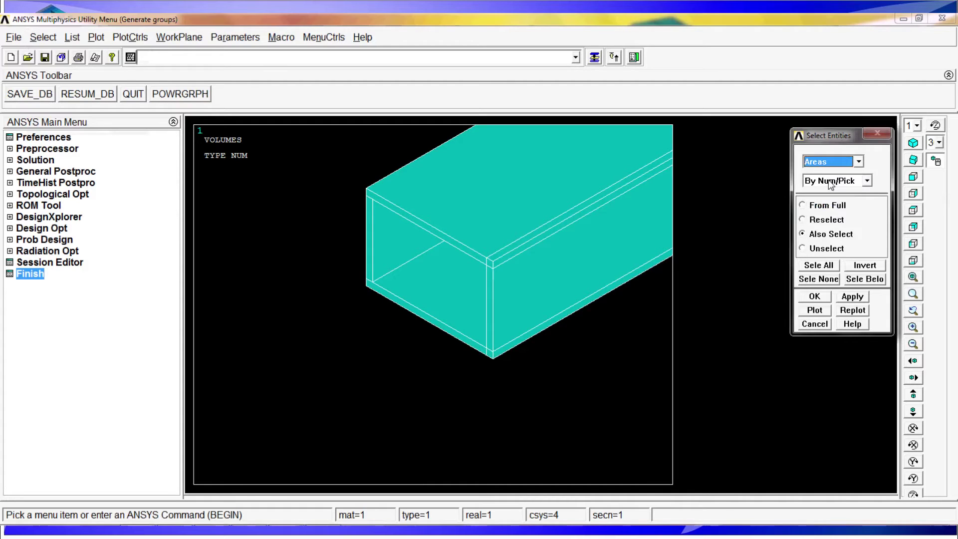
click(812, 296)
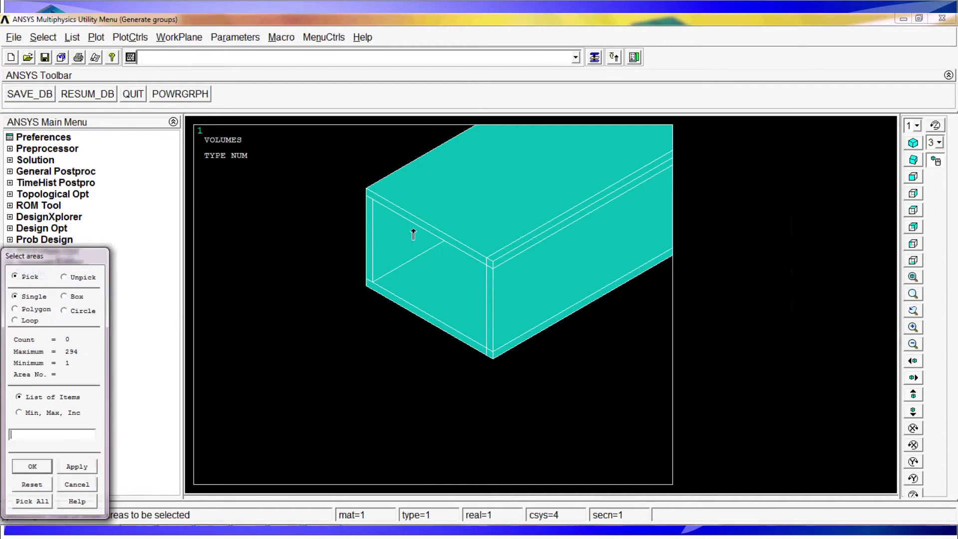
click(382, 209)
click(478, 269)
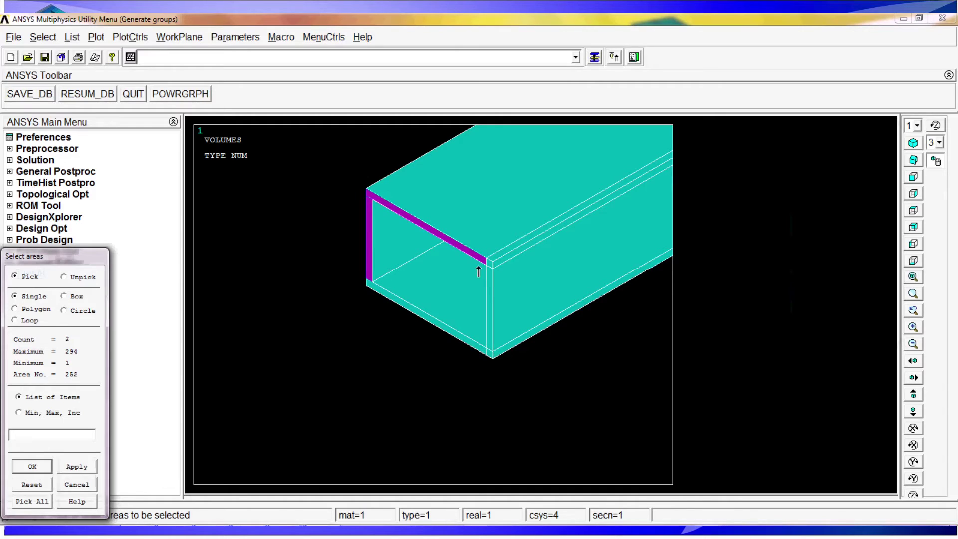
click(491, 266)
click(492, 284)
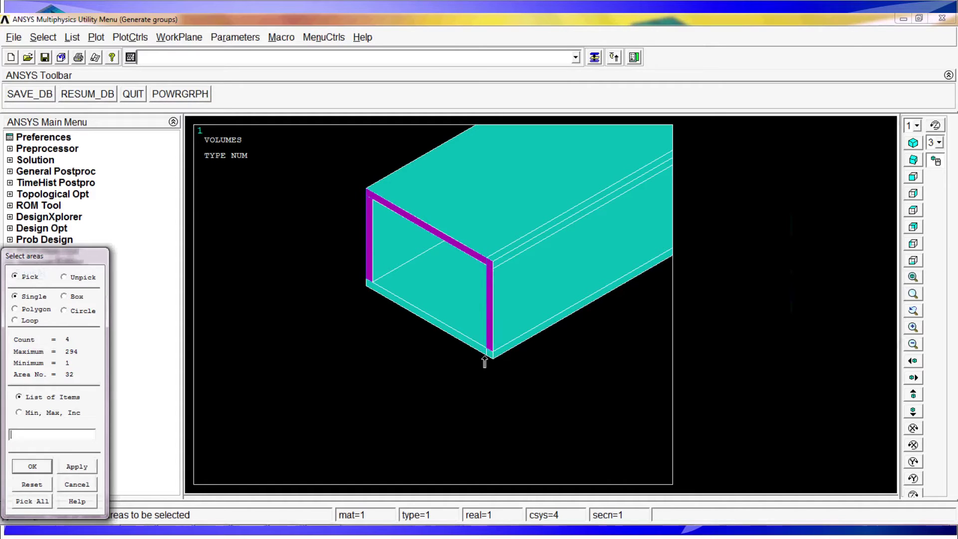
click(460, 345)
click(460, 344)
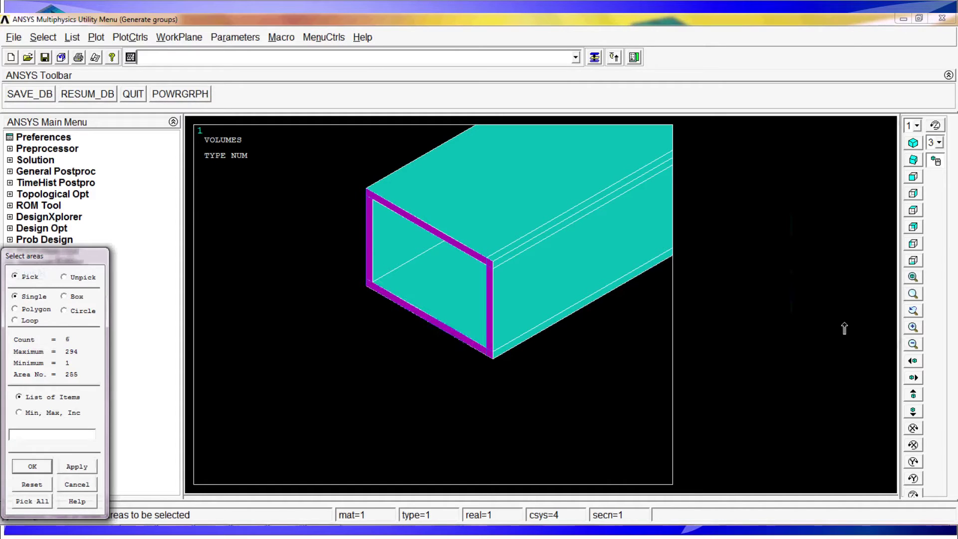
Add all six areas of the crossbeam's opposite end face, on the -Z side, to the picked areas.
click(913, 295)
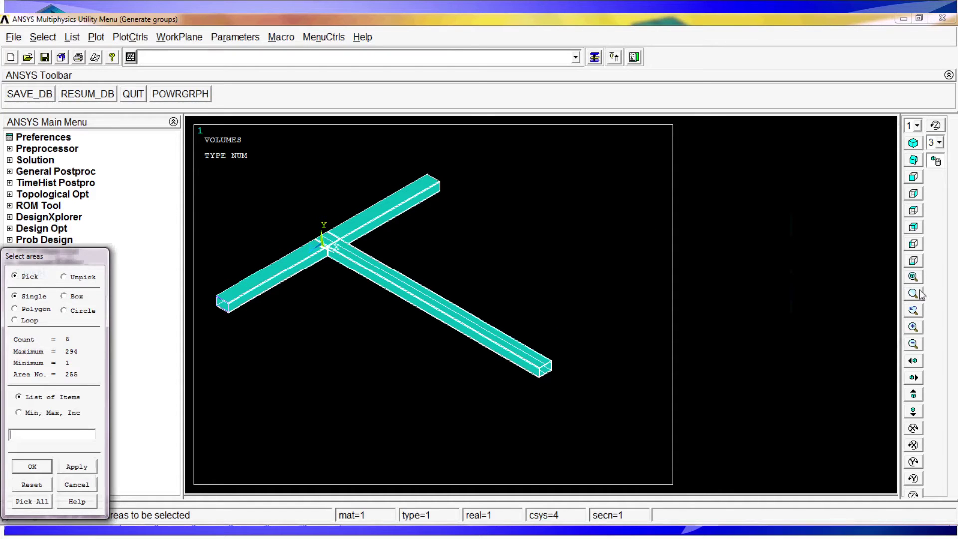
click(917, 294)
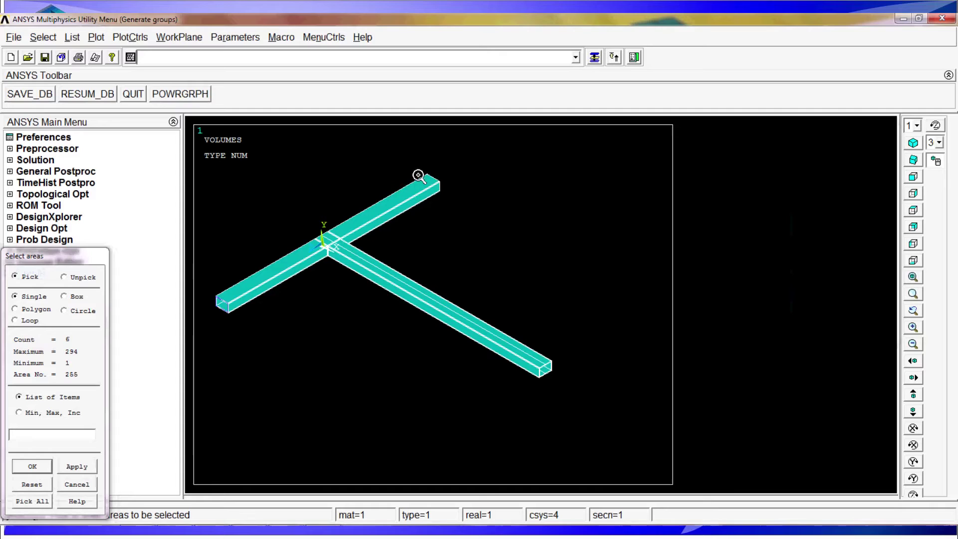
click(420, 175)
click(446, 200)
click(588, 357)
click(607, 409)
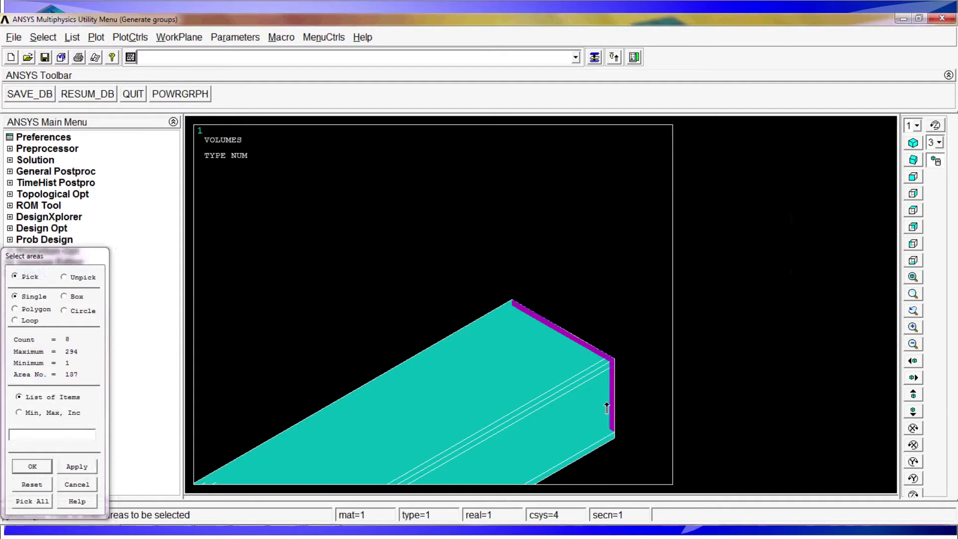
click(606, 434)
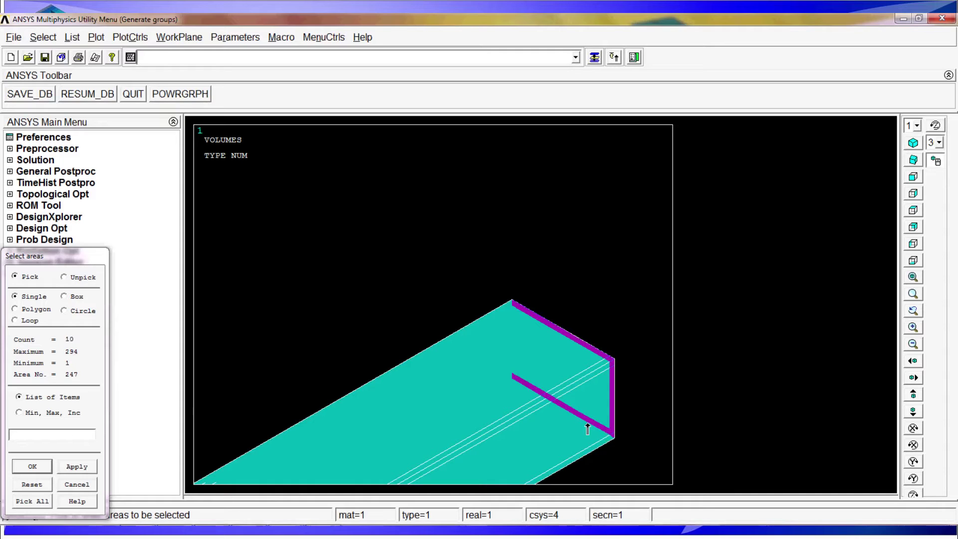
click(513, 379)
Accept the picked end-face areas as the selection and plot the areas.
click(913, 278)
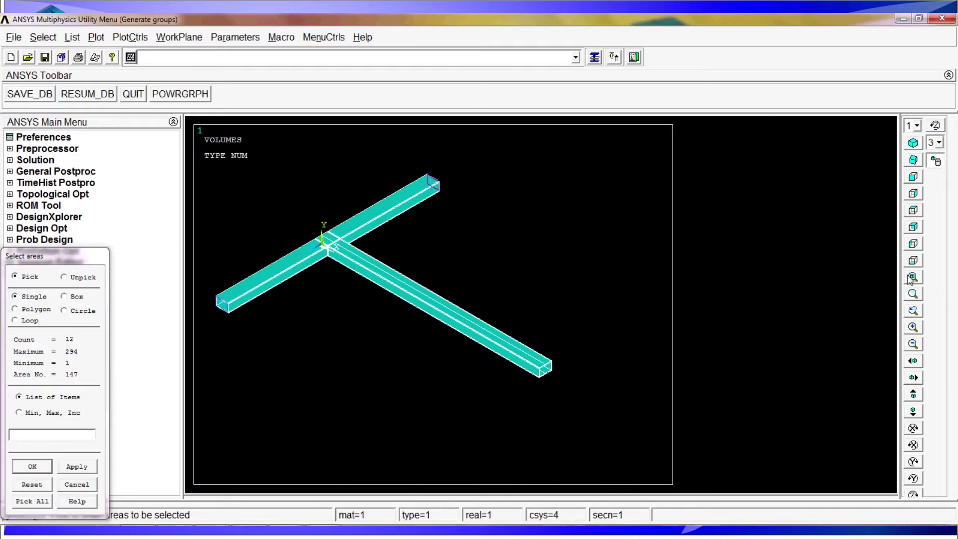
click(30, 466)
click(95, 38)
click(110, 100)
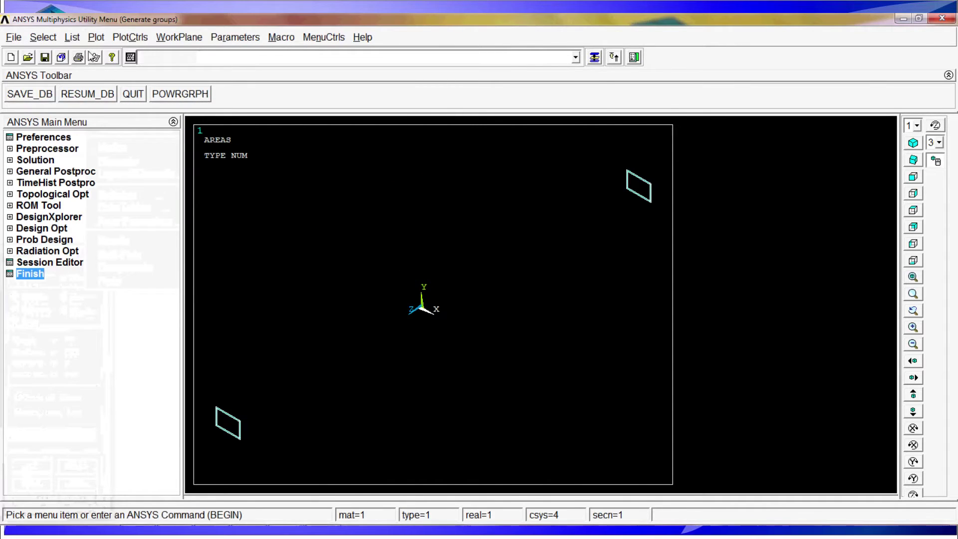
Create a component named Embedment made of Areas from the selected end faces.
click(44, 37)
mouse_move(85, 81)
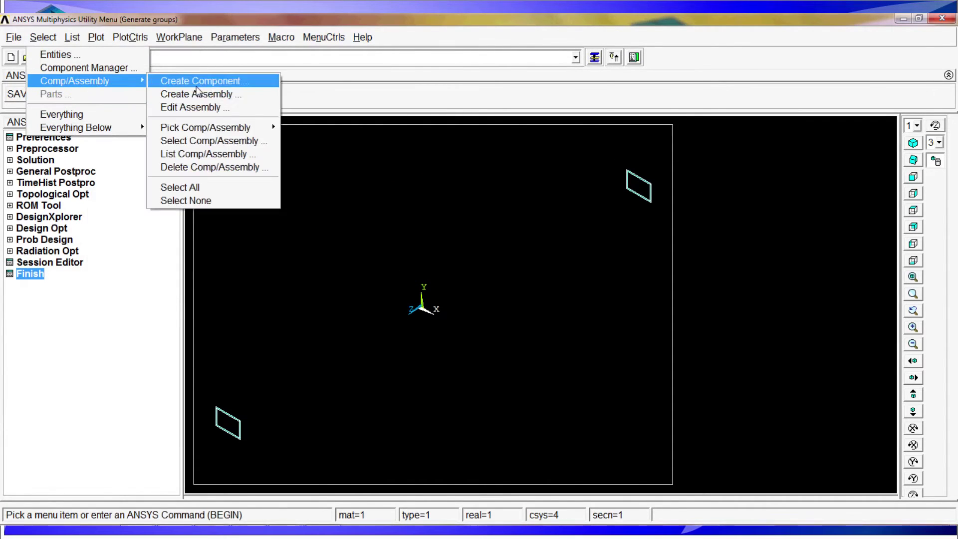
click(200, 81)
text(Welding)
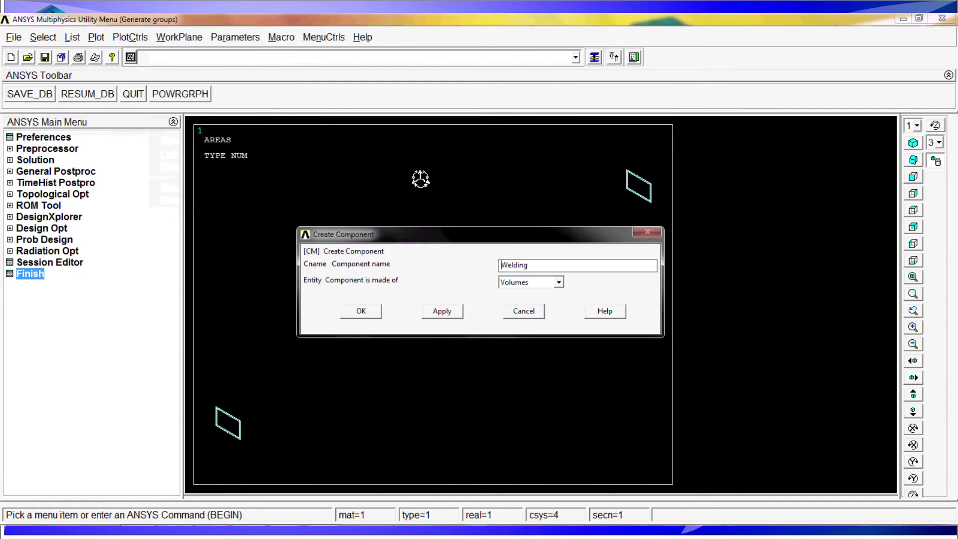
double_click(524, 269)
text(Embedement)
key(BackSpace)
key(BackSpace)
key(BackSpace)
key(BackSpace)
key(BackSpace)
key(BackSpace)
key(BackSpace)
key(BackSpace)
key(BackSpace)
text(mbedments)
key(BackSpace)
click(559, 282)
click(511, 312)
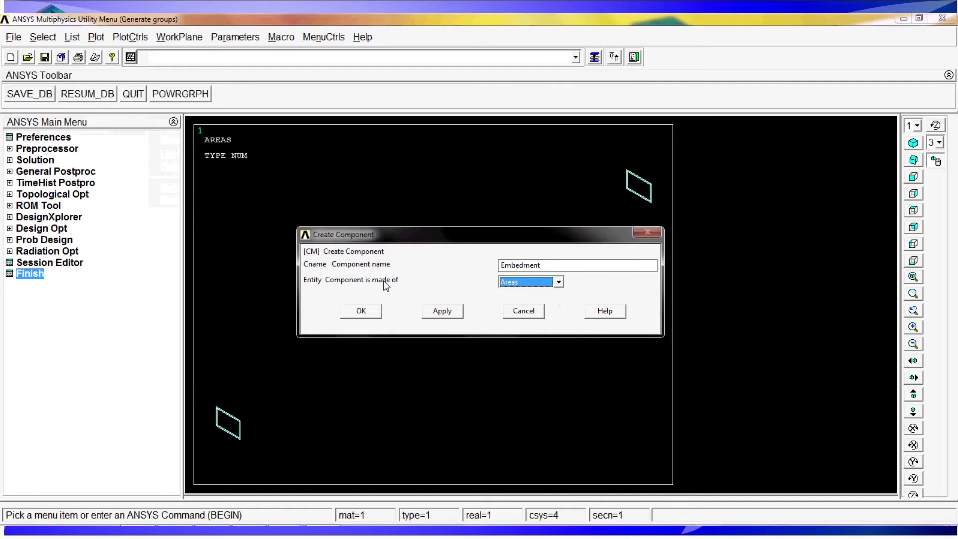
click(363, 314)
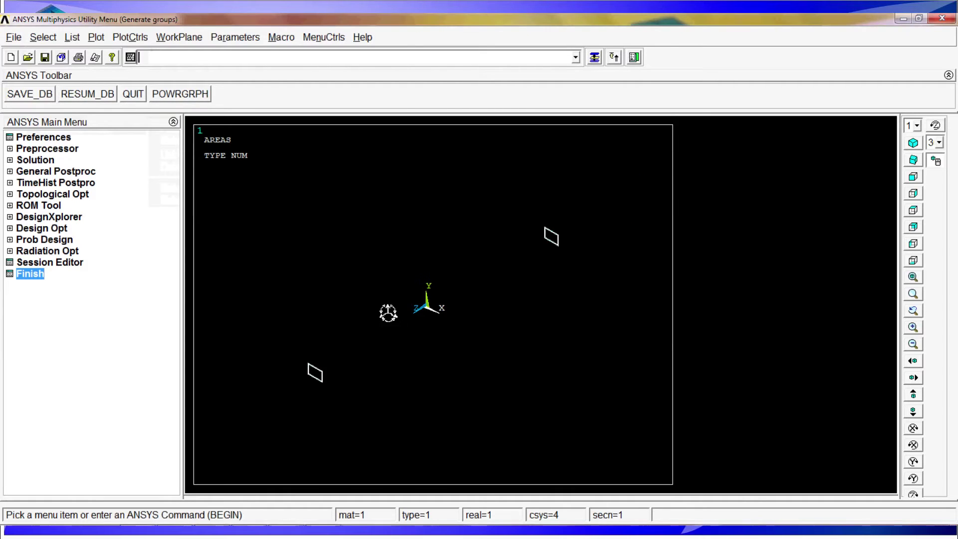
Select everything again and show the whole T-frame.
click(72, 37)
mouse_move(43, 37)
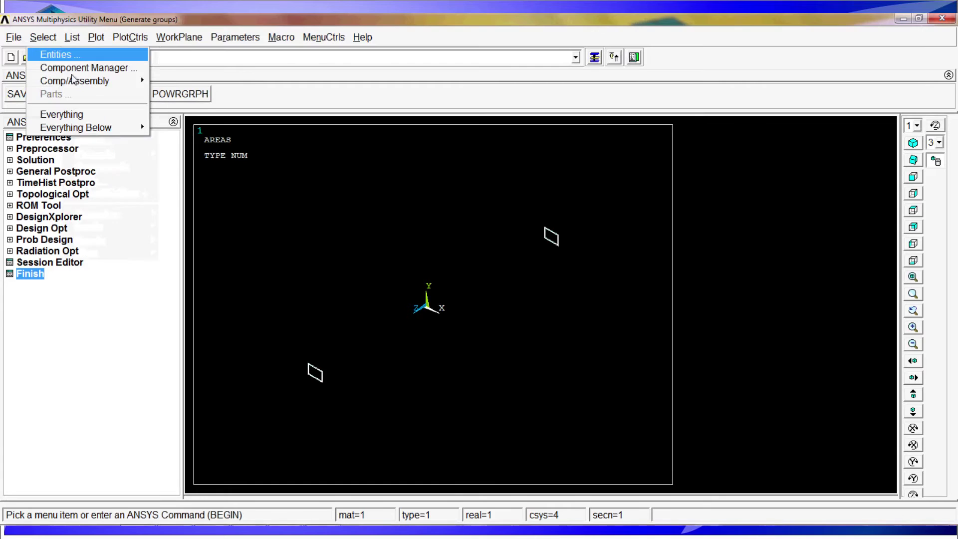
click(70, 114)
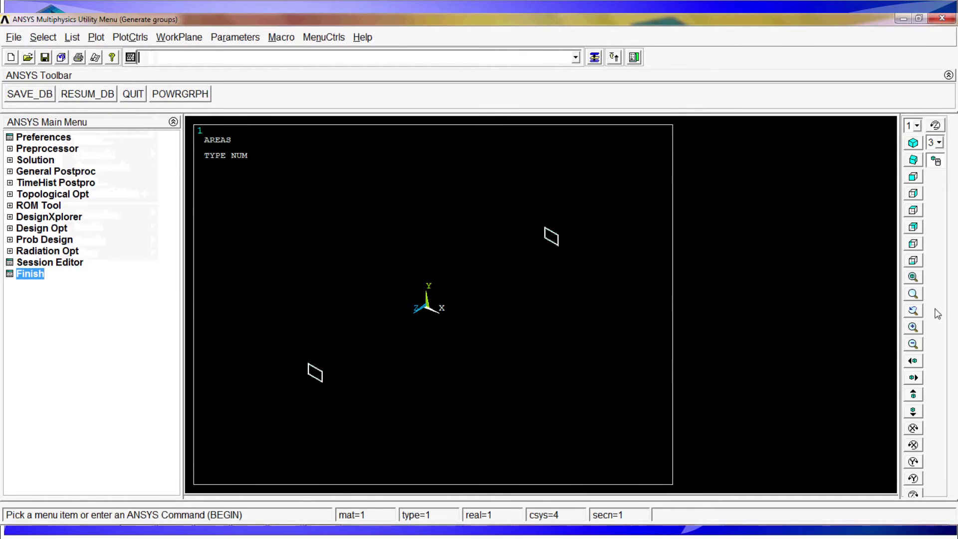
click(913, 277)
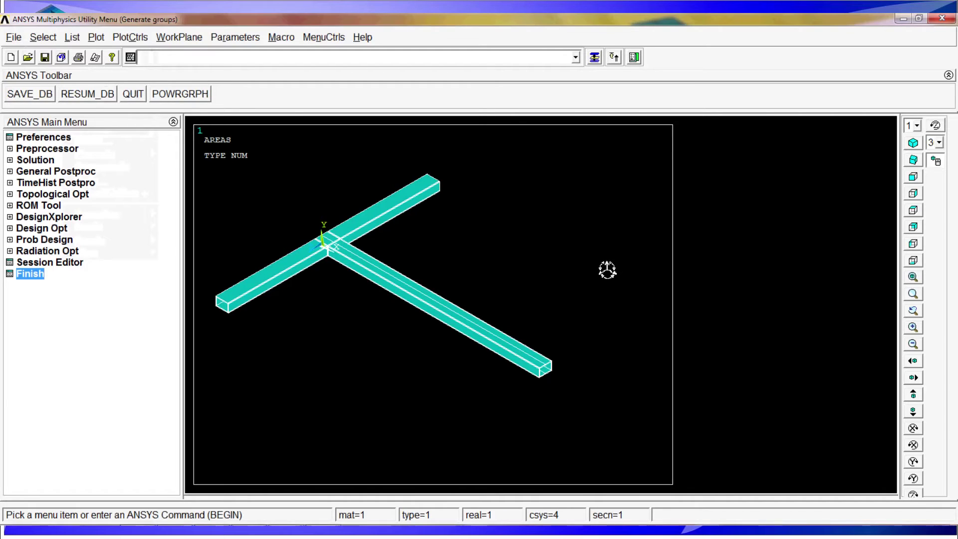
Select the two upper outer corner keypoints at the free end of the T-frame's stem, using Keypoints, By Num/Pick, From Full.
click(912, 310)
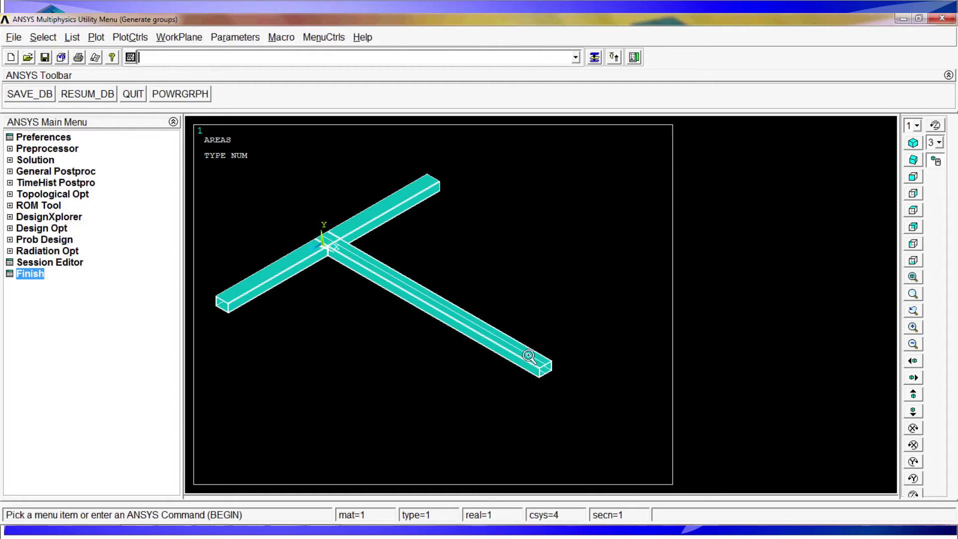
click(545, 373)
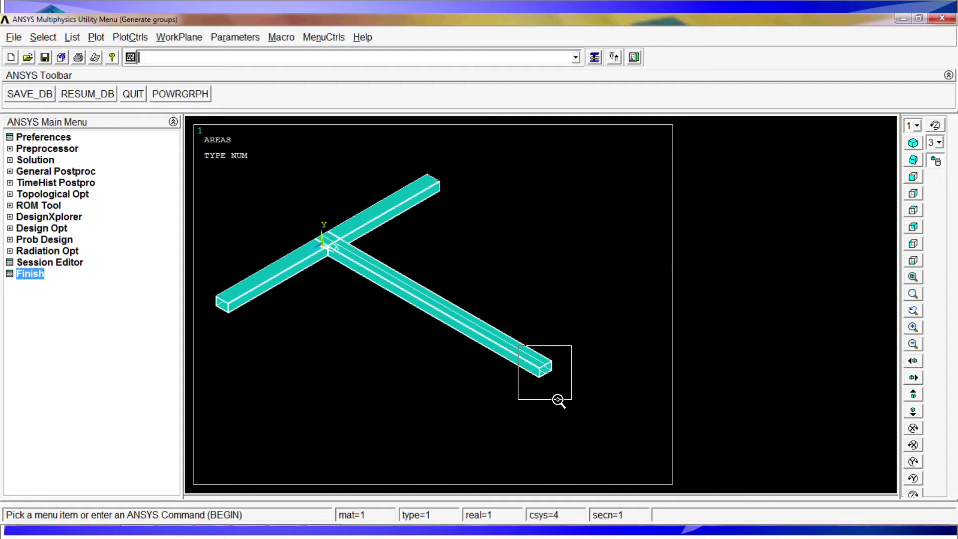
click(554, 403)
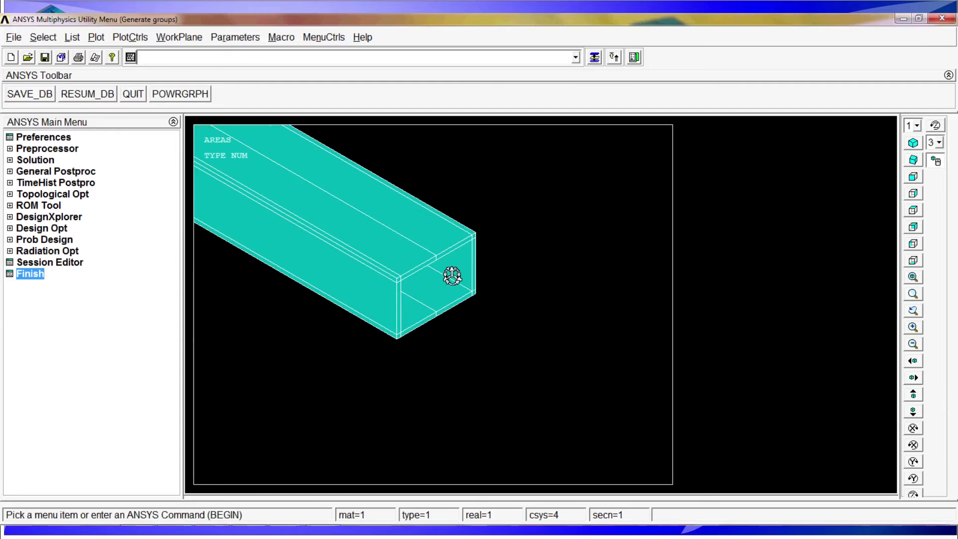
ctrl+drag(452, 276, 469, 308)
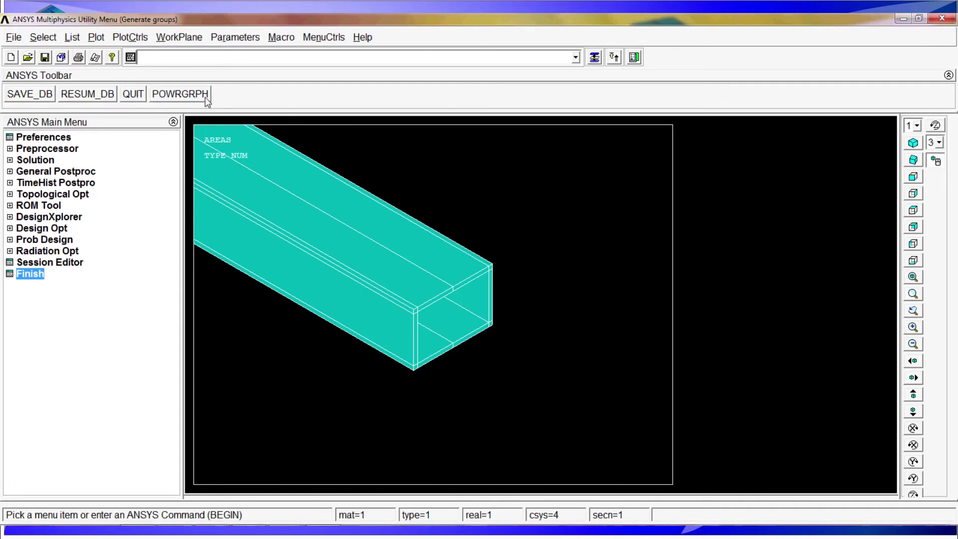
click(43, 38)
click(55, 55)
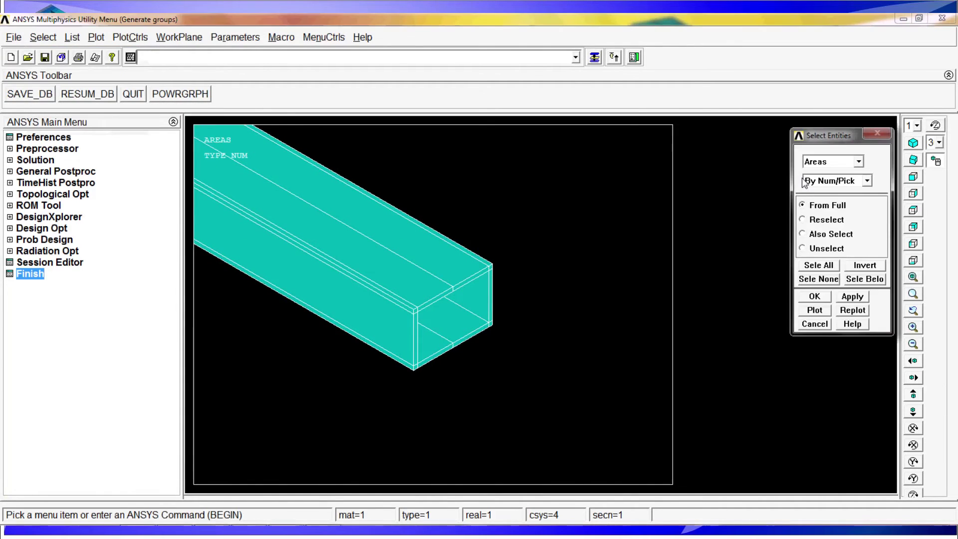
click(831, 162)
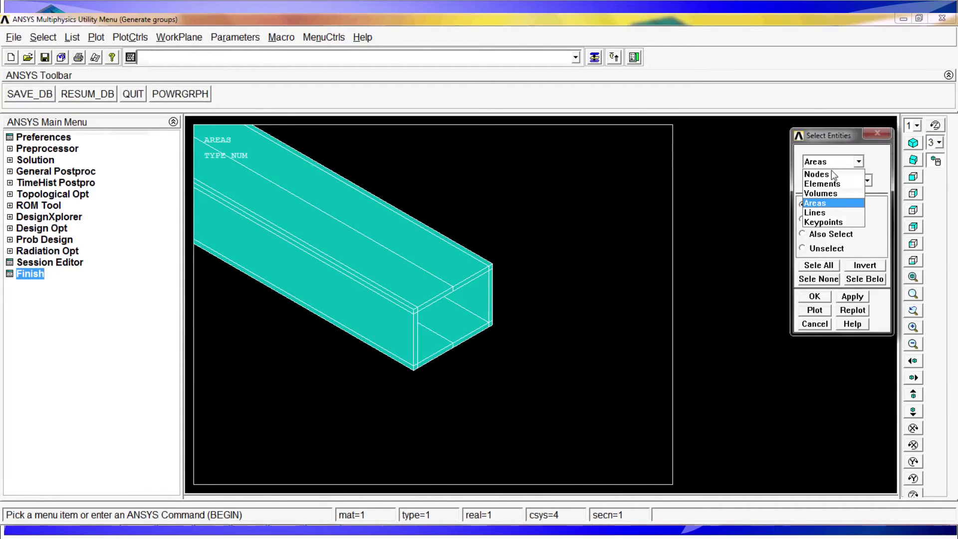
click(826, 221)
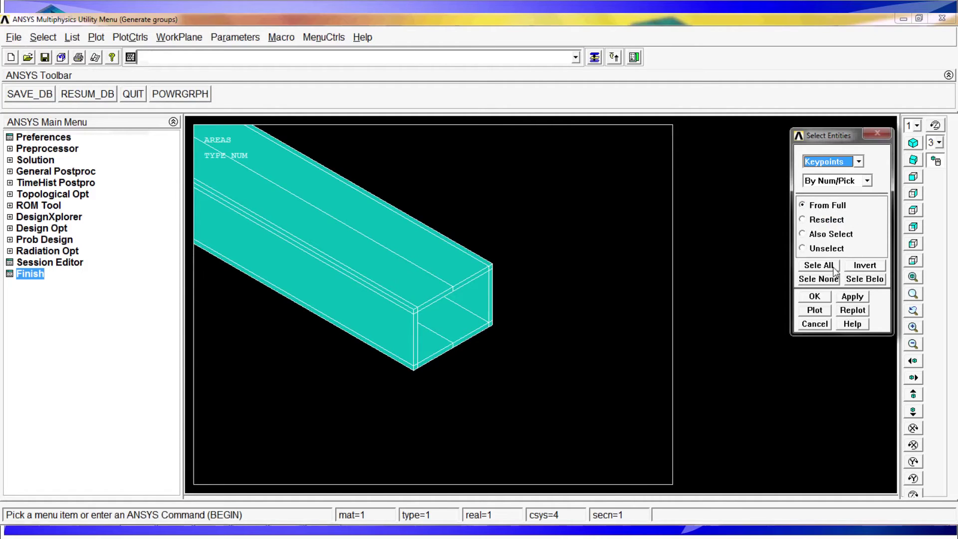
click(814, 297)
click(401, 306)
click(519, 264)
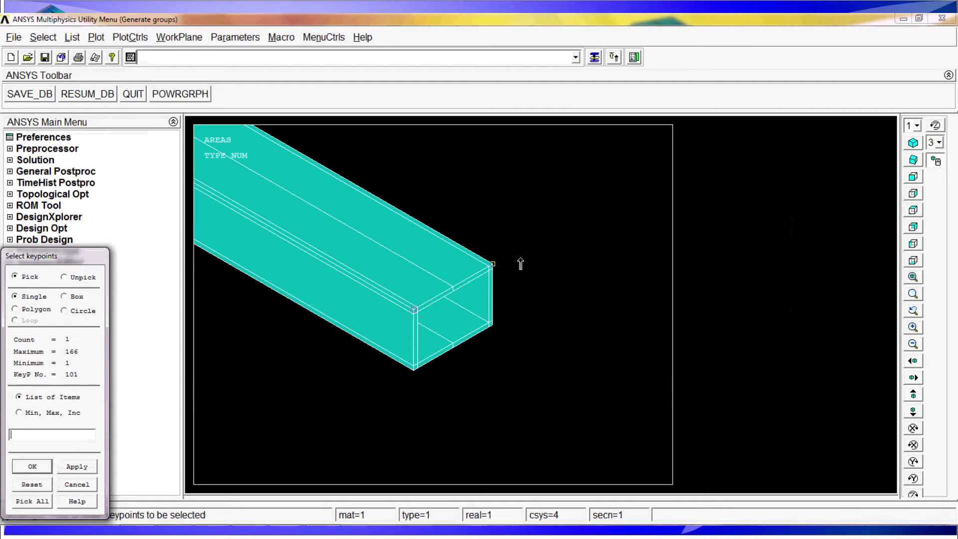
click(32, 466)
Plot the selected keypoints on their own.
click(70, 38)
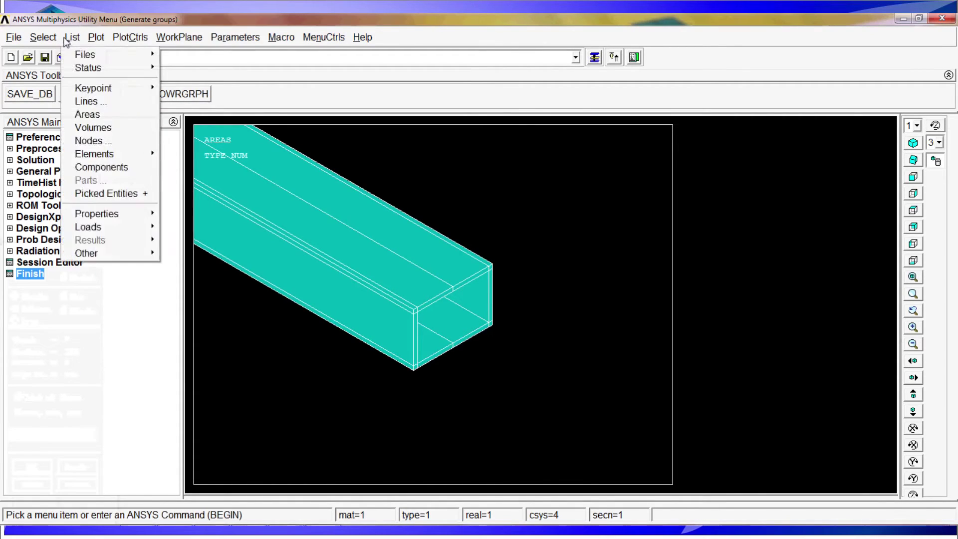
mouse_move(96, 38)
mouse_move(118, 75)
click(227, 74)
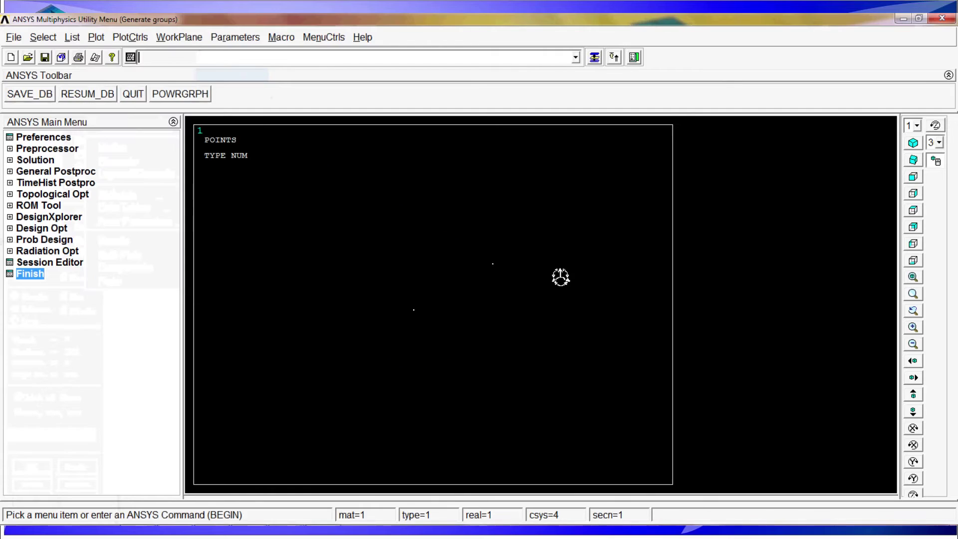
Create a component named Forces made of Keypoints from the selected corner points.
click(43, 37)
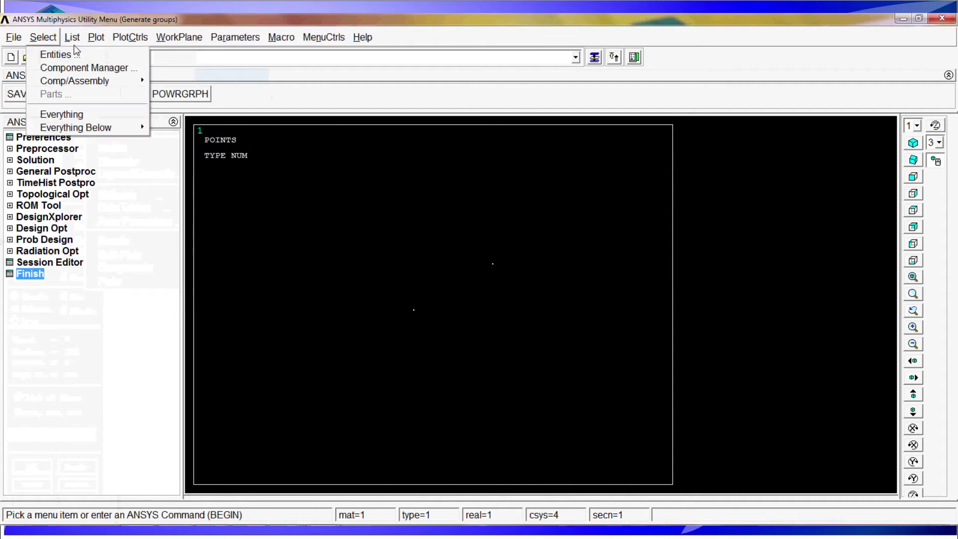
mouse_move(71, 84)
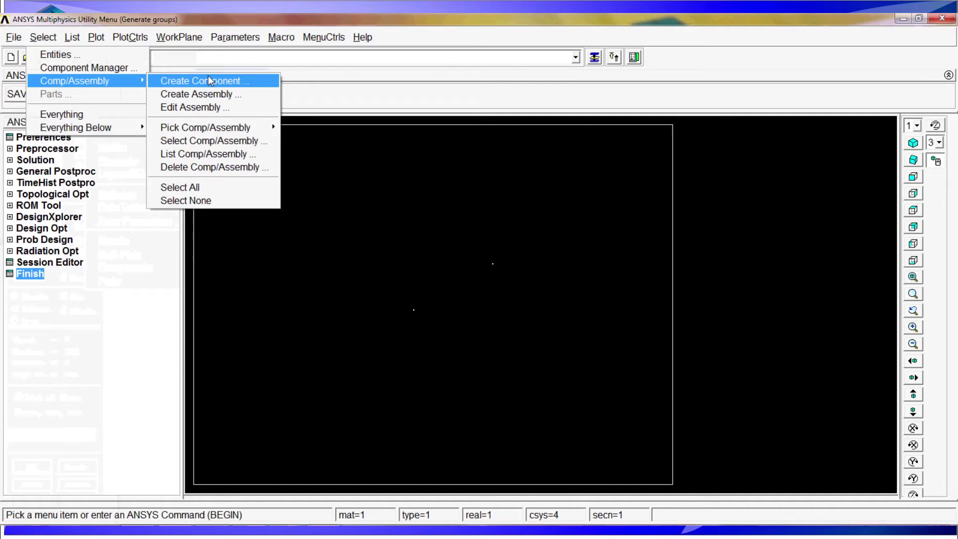
drag(574, 261, 492, 278)
text(Forces)
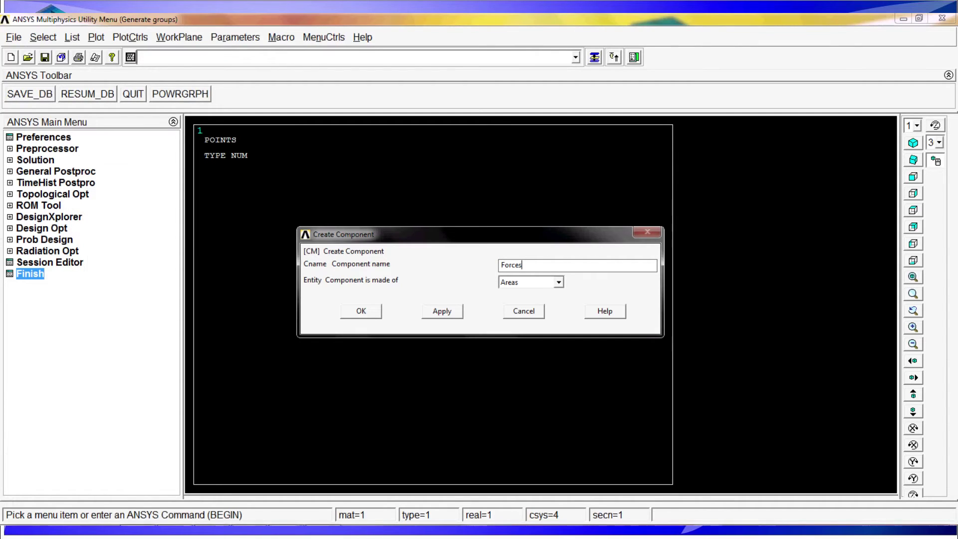
click(541, 283)
click(532, 325)
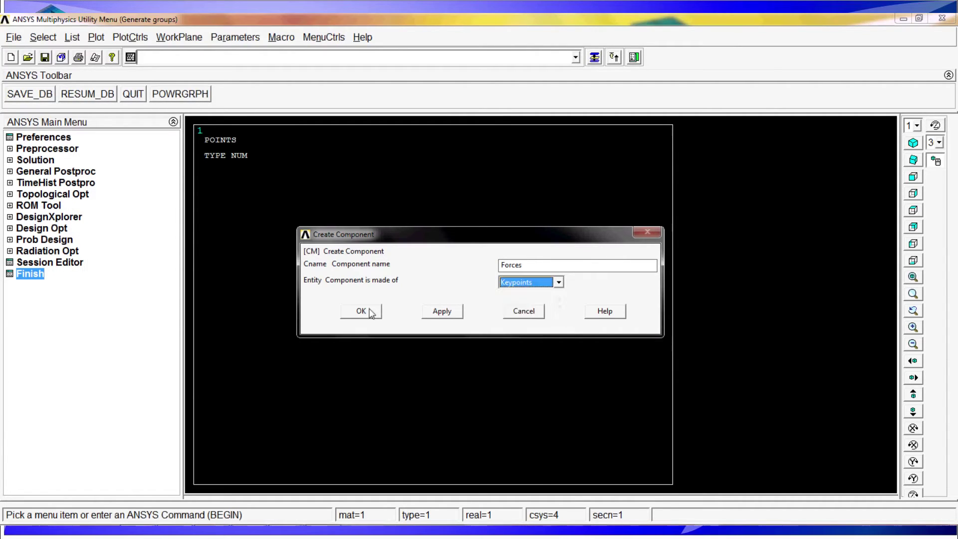
click(361, 311)
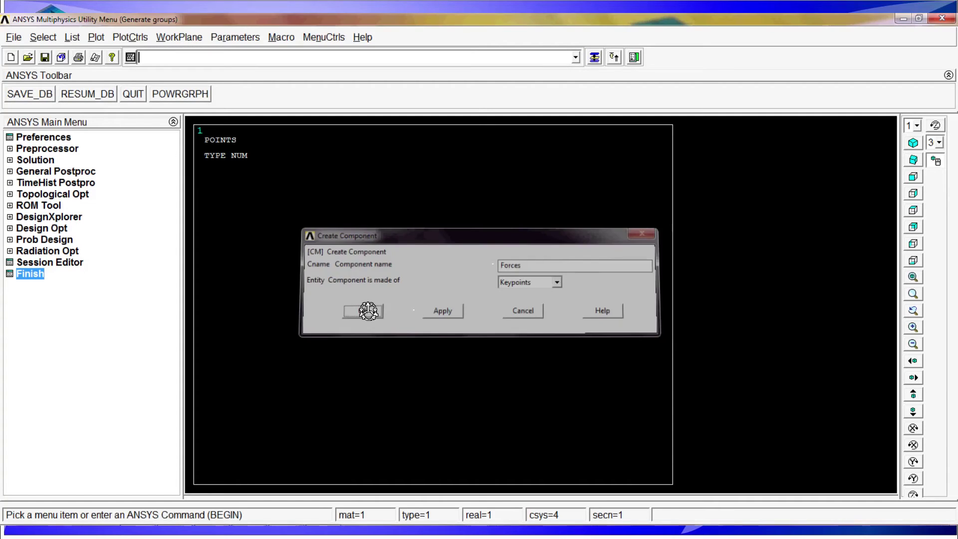
Select everything again and plot the volumes of the whole T-frame.
click(40, 38)
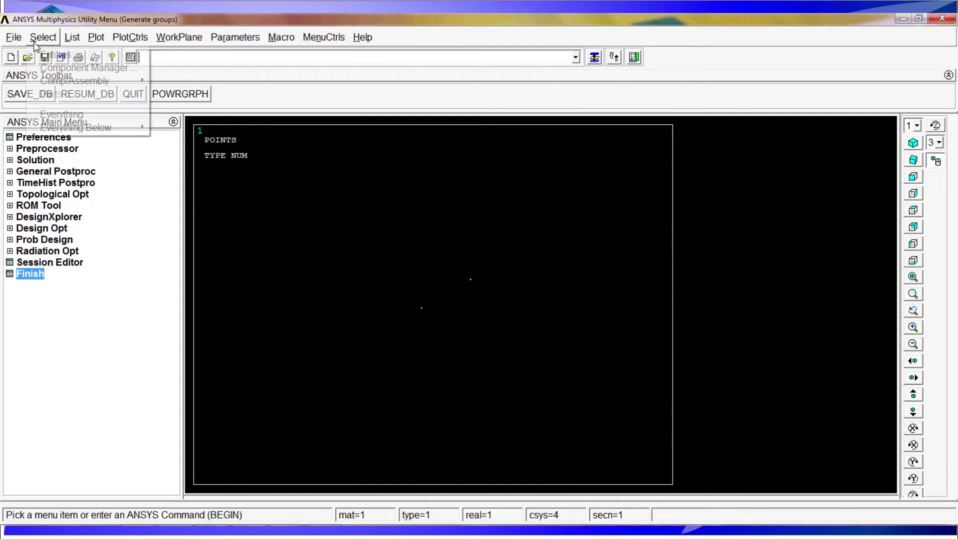
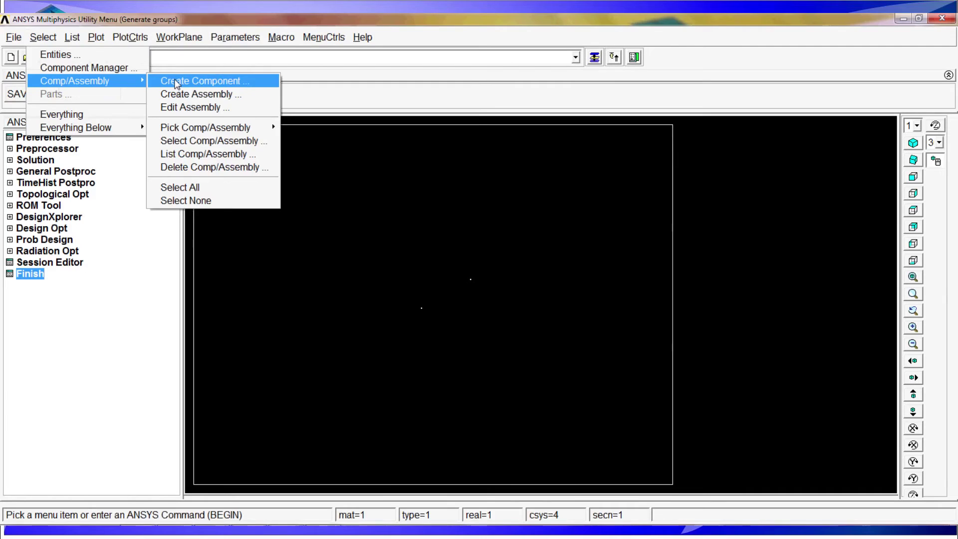
click(77, 116)
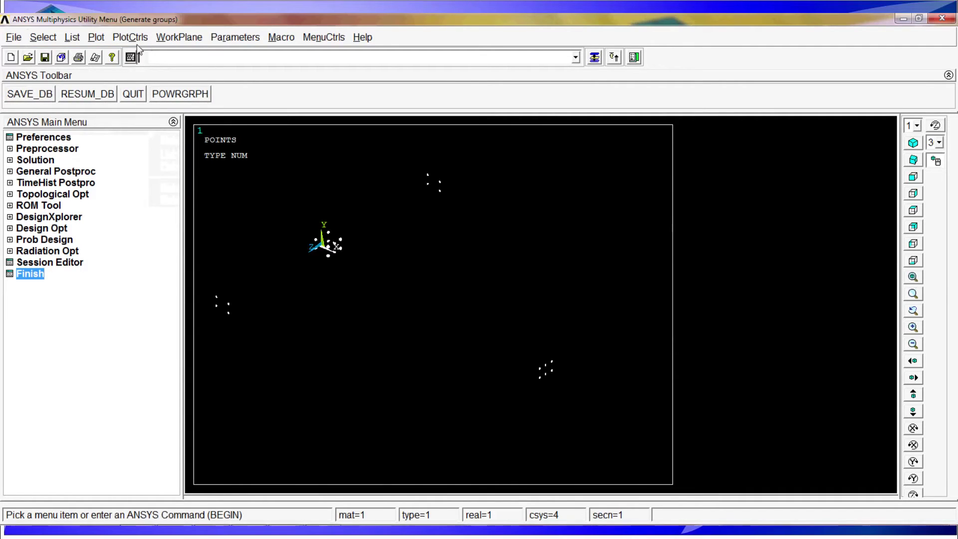
click(95, 37)
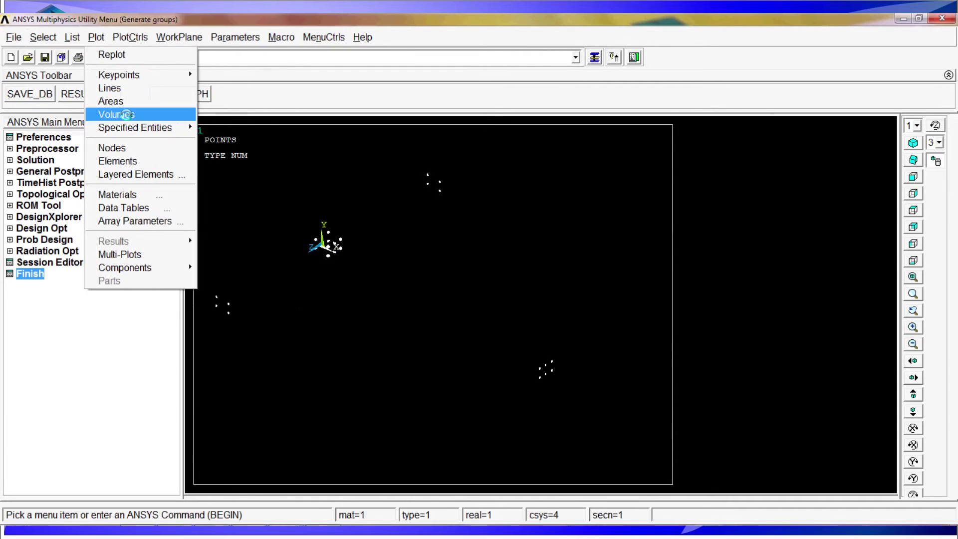
click(126, 114)
ctrl+drag(365, 262, 474, 304)
ctrl+middle_drag(474, 304, 370, 289)
ctrl+drag(370, 289, 566, 419)
scroll(443, 359, down, 3)
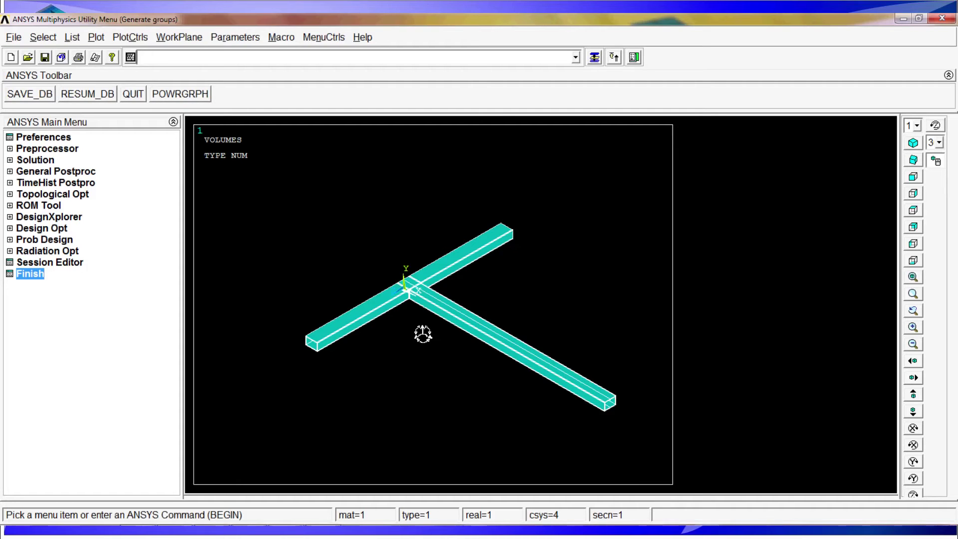
Plot the elements and show the mesh close up at the T-joint.
click(96, 37)
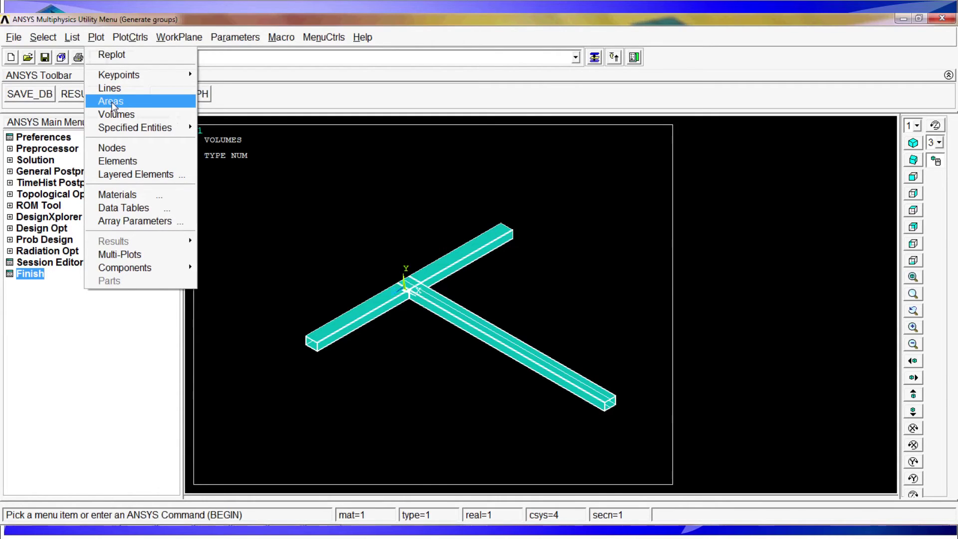
click(118, 161)
click(921, 295)
click(413, 295)
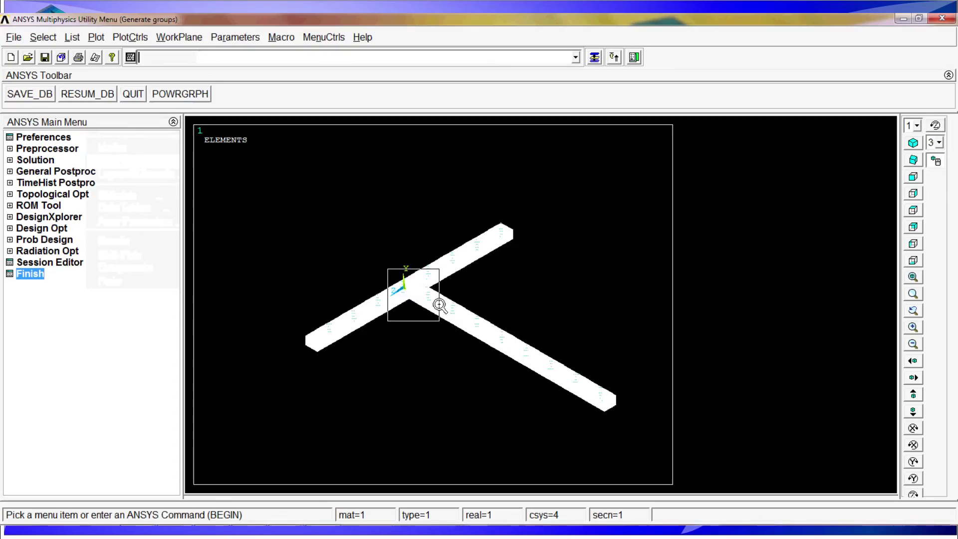
click(439, 304)
ctrl+right_drag(468, 268, 455, 244)
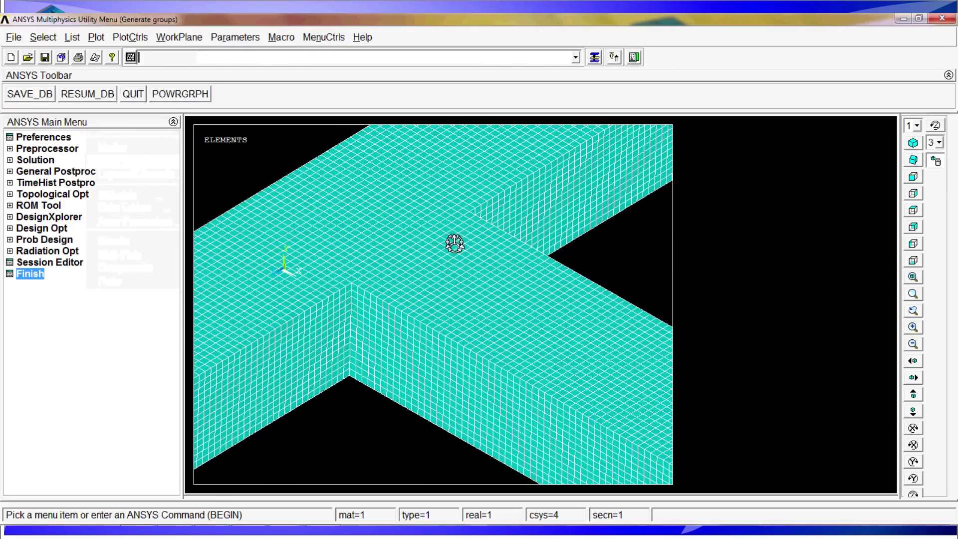
ctrl+scroll(455, 244, up, 2)
ctrl+drag(438, 283, 464, 321)
ctrl+scroll(358, 334, up, 2)
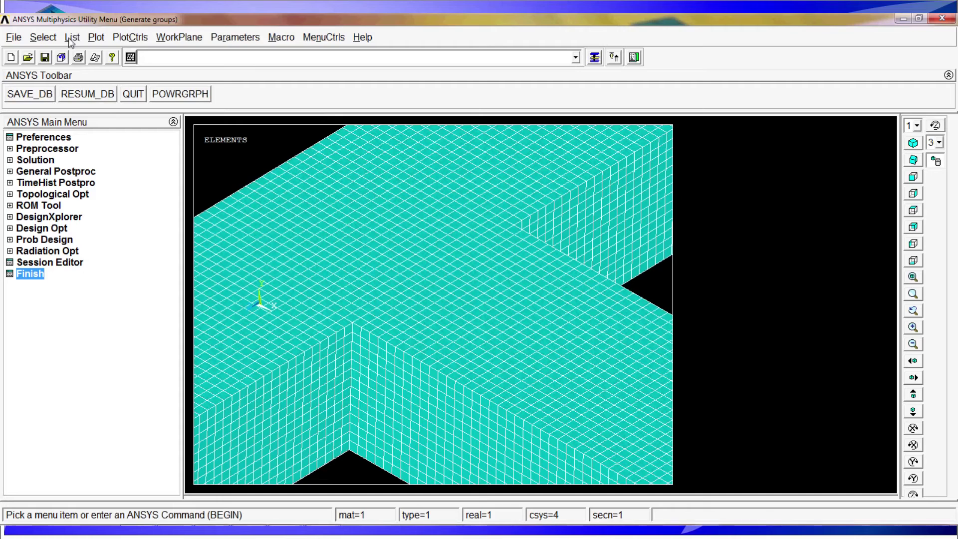
Select six elements by picking, three on the top face around each inner corner where the stem meets the crossbar.
click(43, 38)
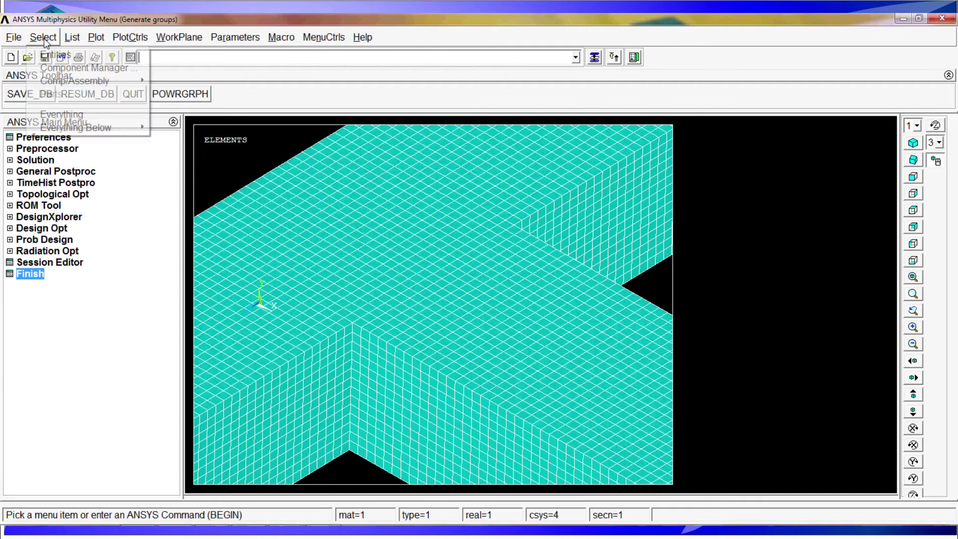
click(56, 54)
click(858, 161)
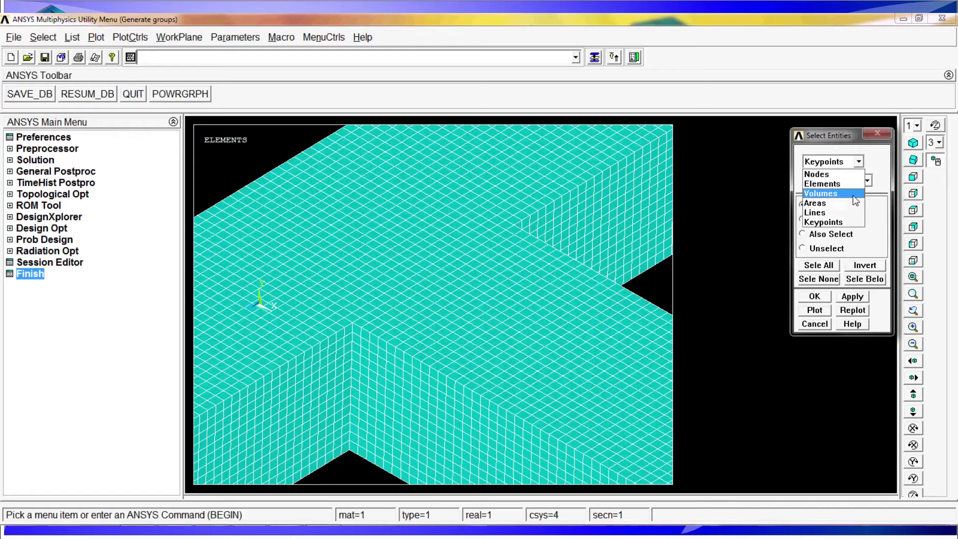
click(831, 184)
click(819, 300)
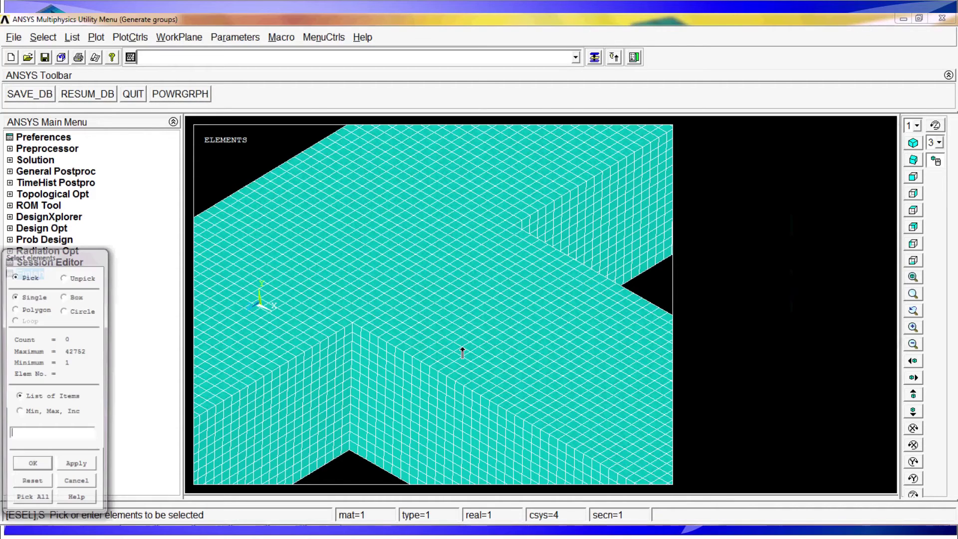
click(346, 329)
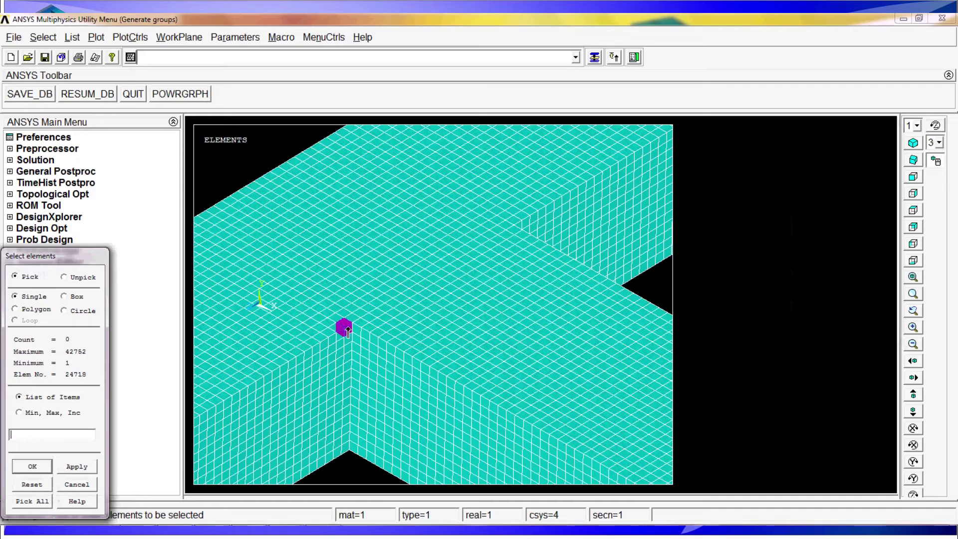
click(357, 325)
click(357, 332)
click(513, 228)
click(505, 229)
click(510, 236)
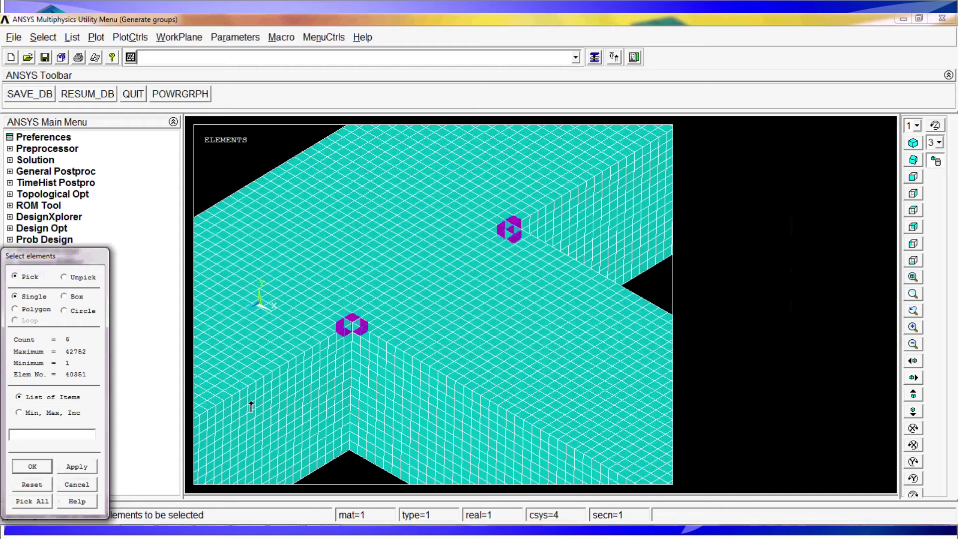
click(32, 467)
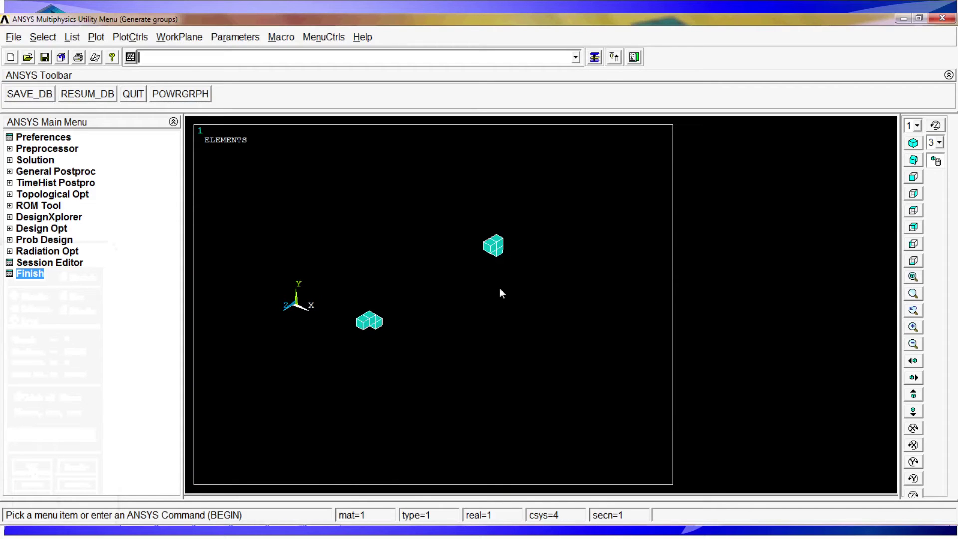
Create a component named Corners made of Elements from the selected corner elements.
ctrl+scroll(487, 282, up, 1)
ctrl+scroll(498, 271, down, 2)
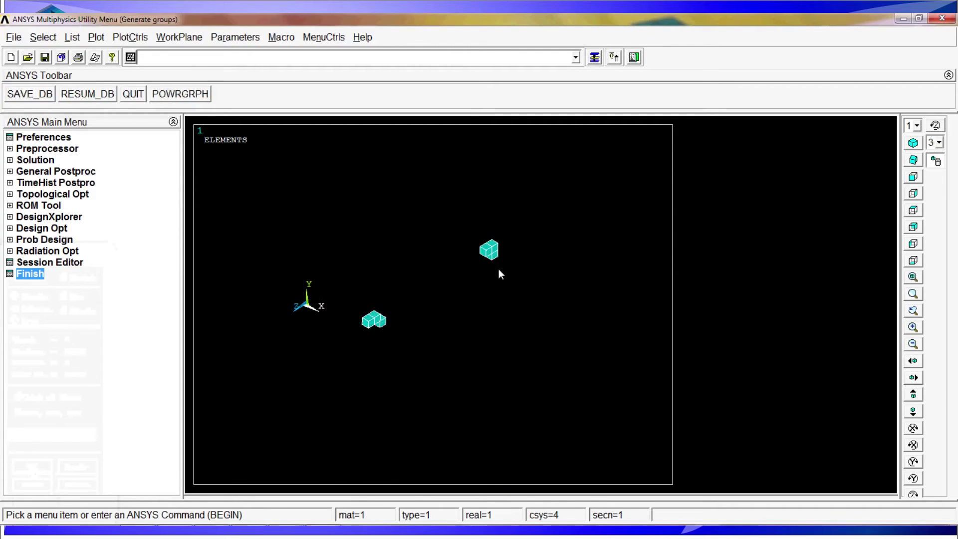
ctrl+right_drag(498, 266, 460, 313)
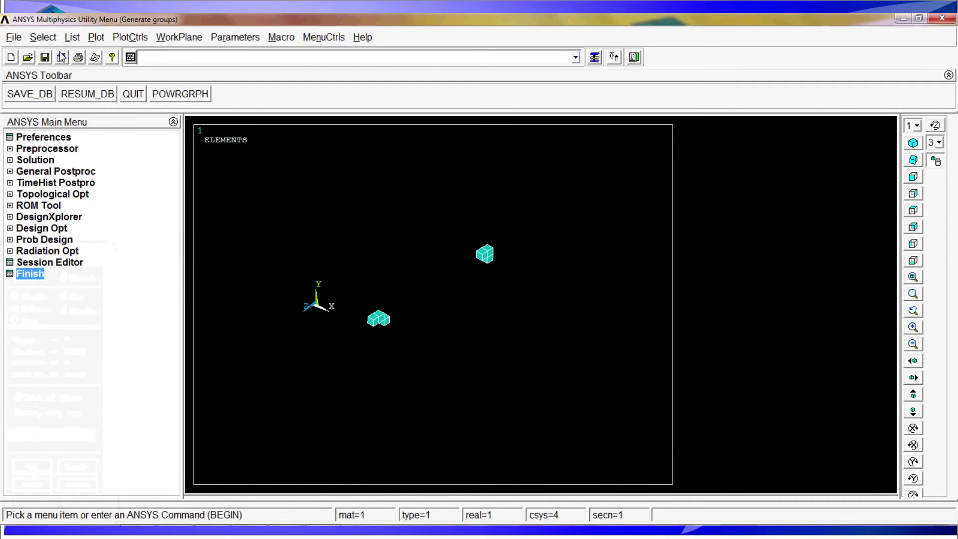
click(43, 37)
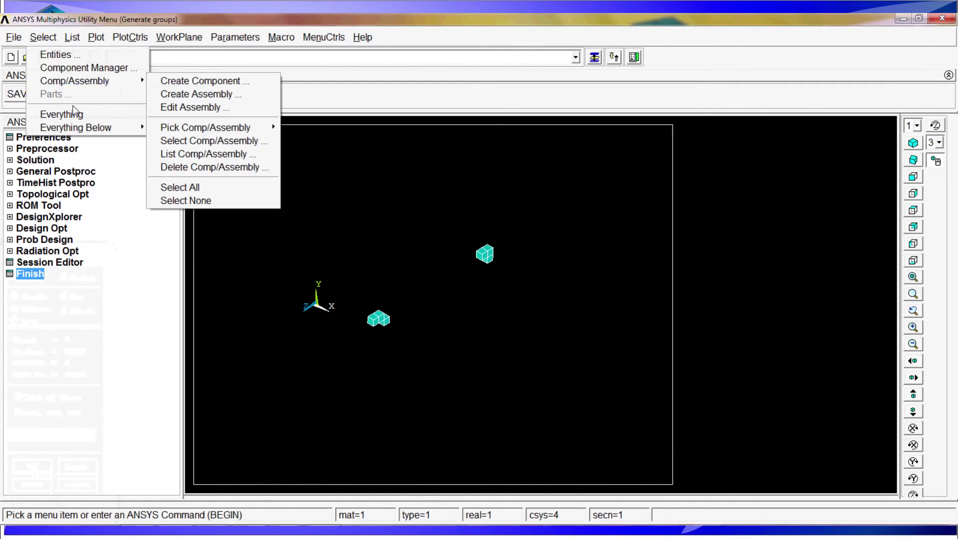
click(84, 83)
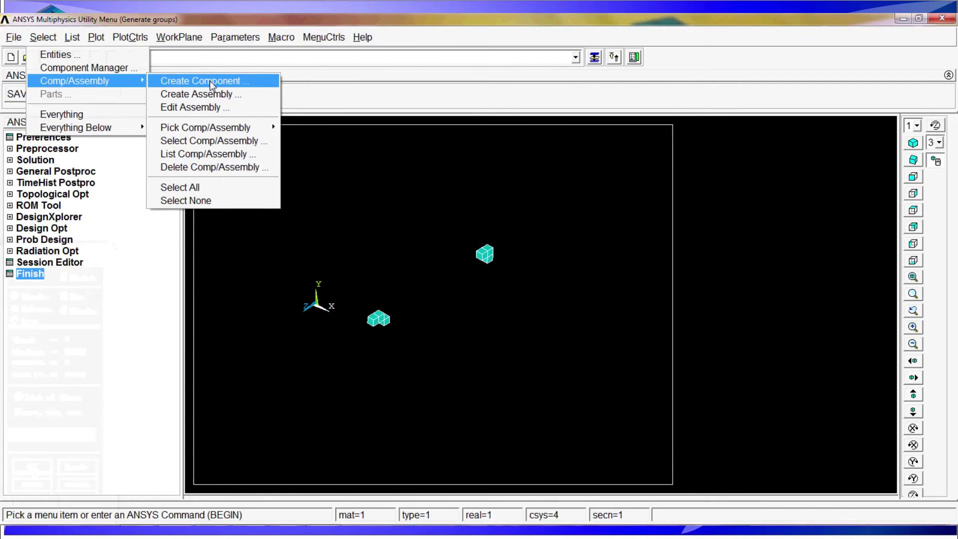
click(211, 82)
text(Corner)
key(Tab)
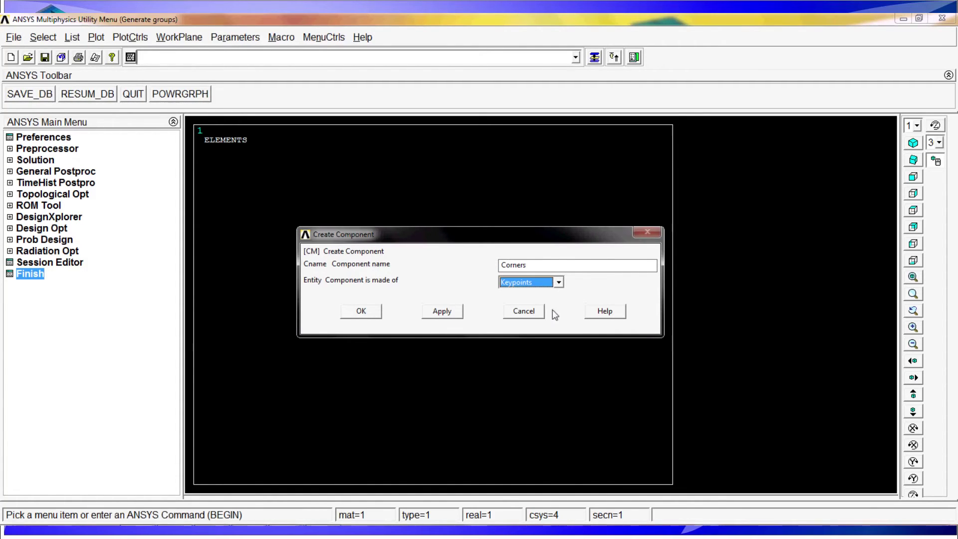
click(559, 282)
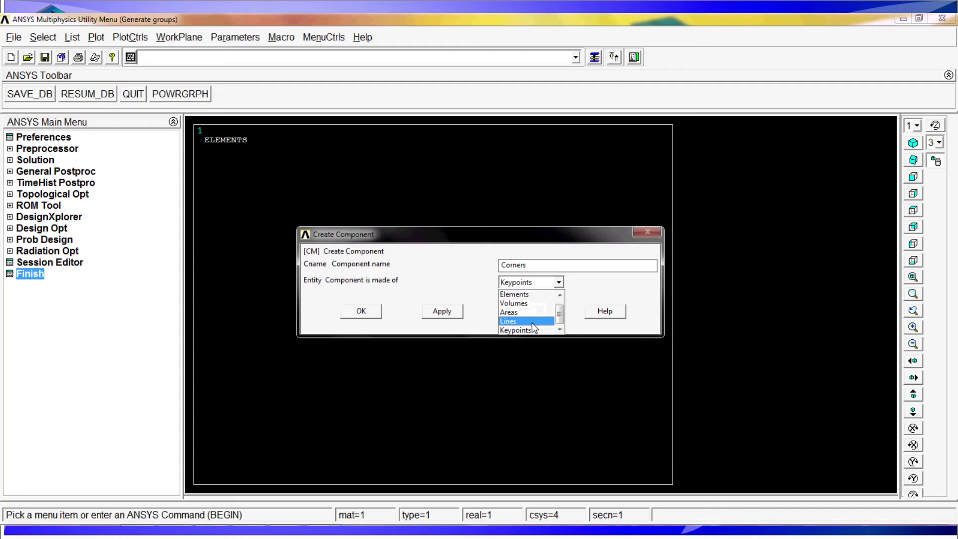
click(521, 294)
click(360, 315)
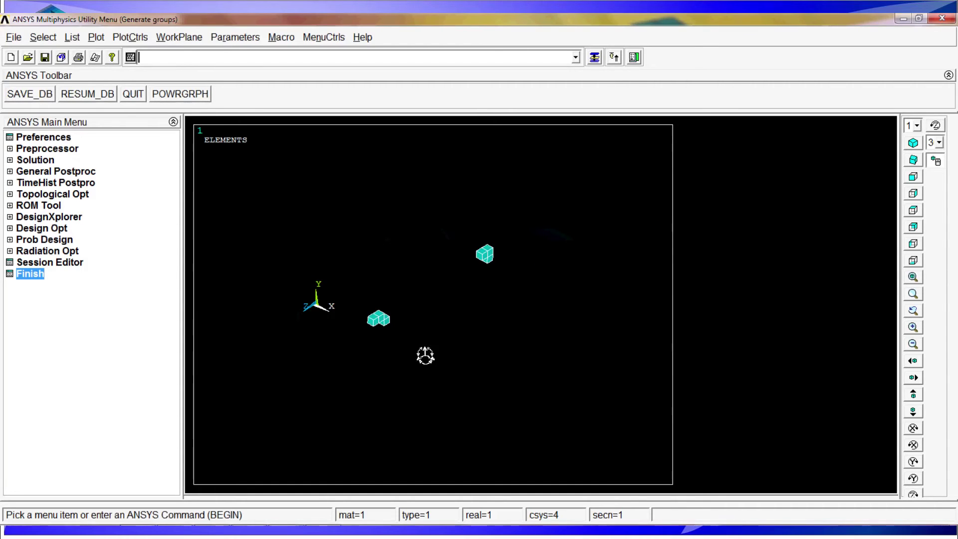
Restore the full selection and plot the volumes, with the whole frame fitted in view.
click(43, 36)
click(127, 113)
click(96, 37)
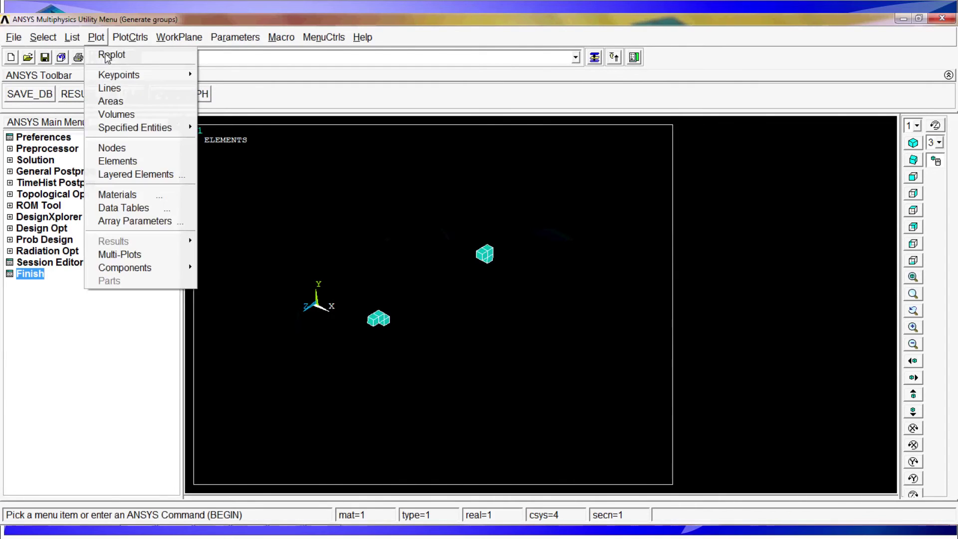
click(128, 115)
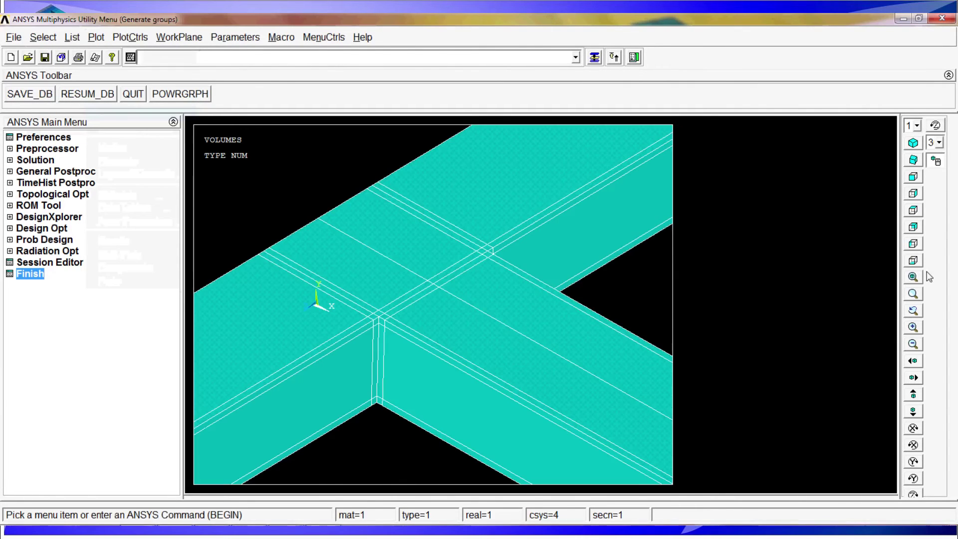
click(914, 276)
ctrl+drag(355, 278, 366, 302)
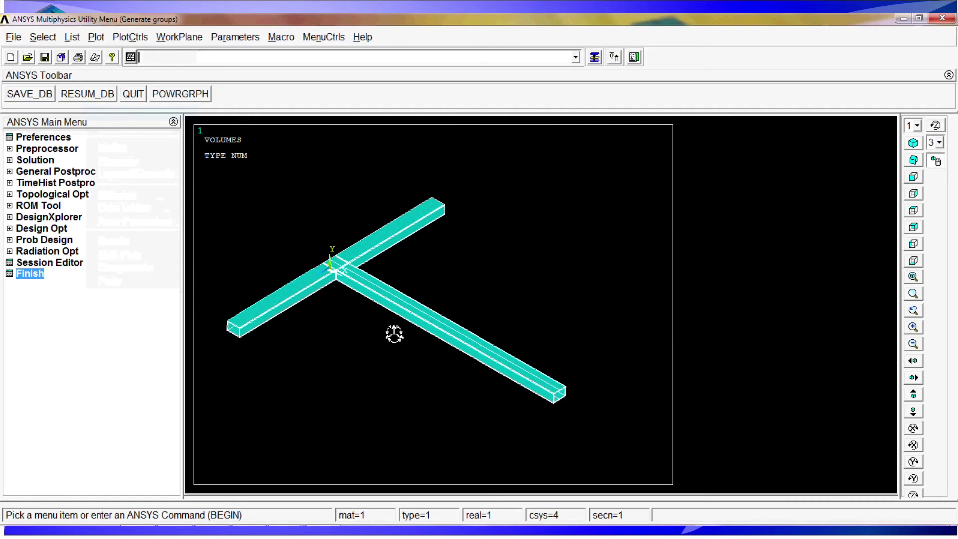
ctrl+middle_drag(393, 333, 402, 334)
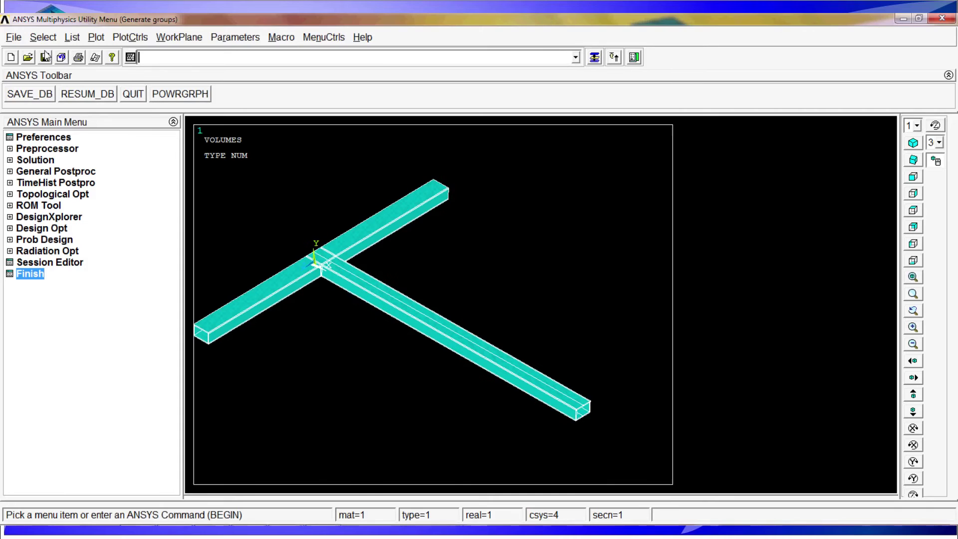
List the WELDING component by component name, examine its entity type, and close the listing.
click(42, 37)
mouse_move(100, 80)
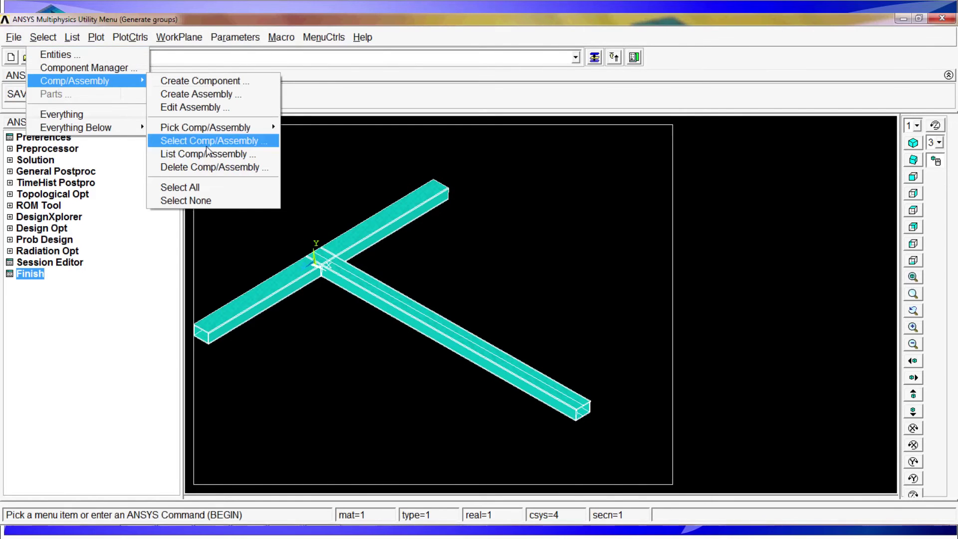
click(213, 157)
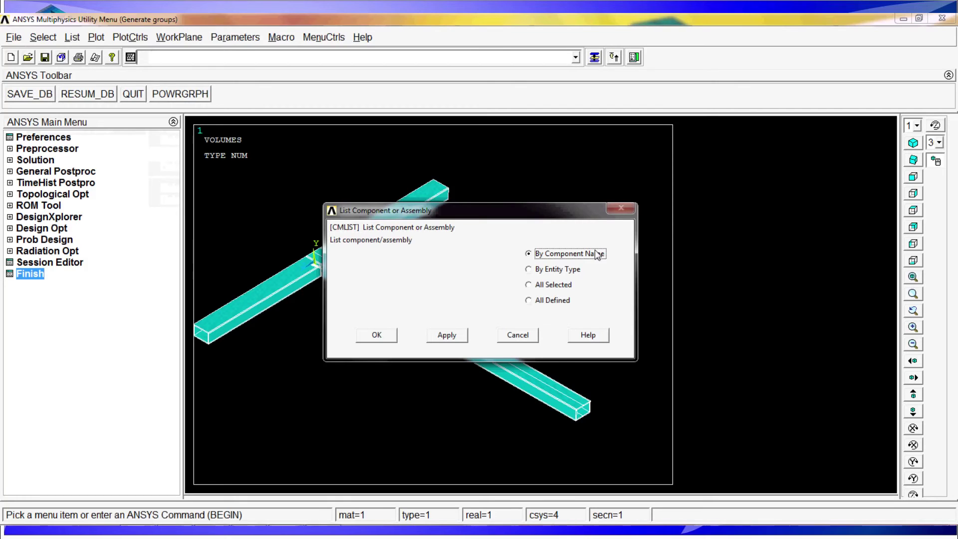
click(377, 336)
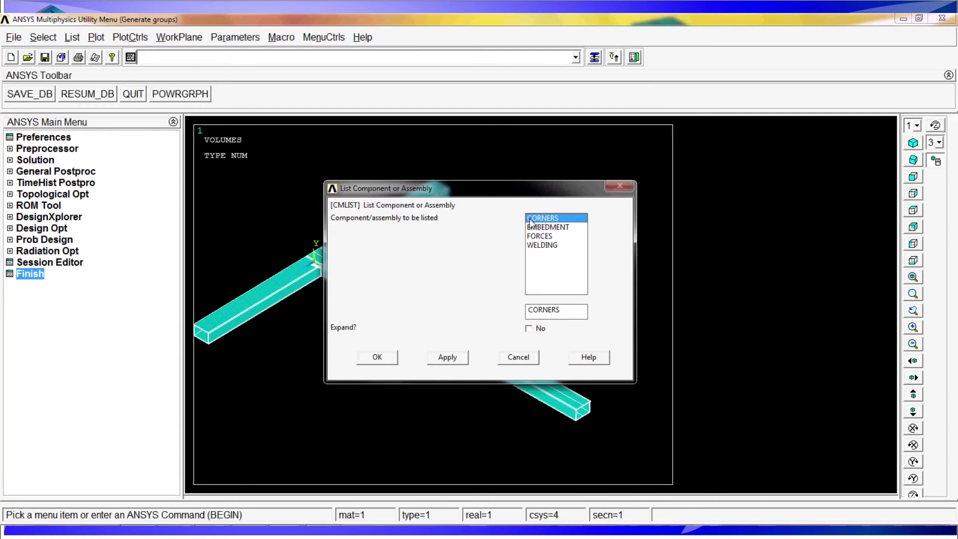
click(543, 245)
click(378, 356)
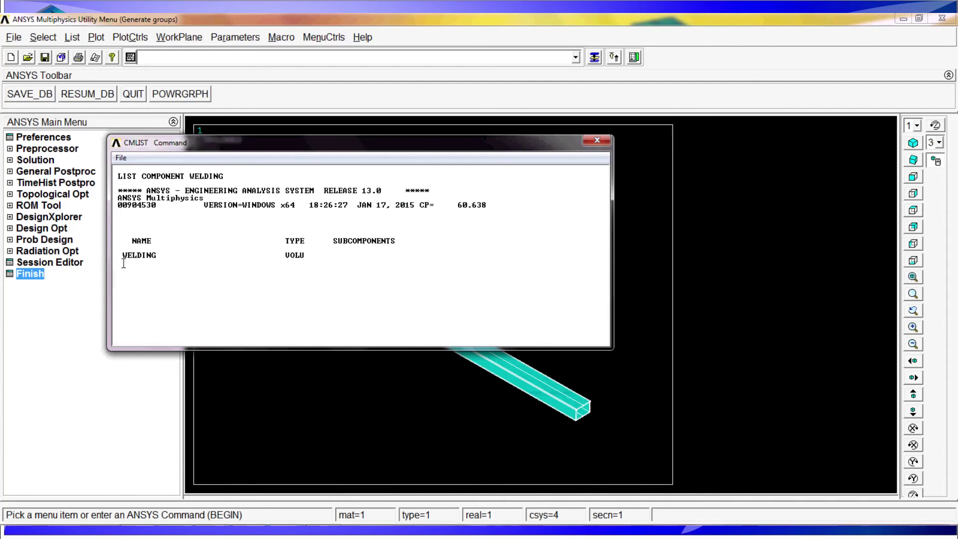
drag(127, 255, 272, 246)
triple_click(350, 248)
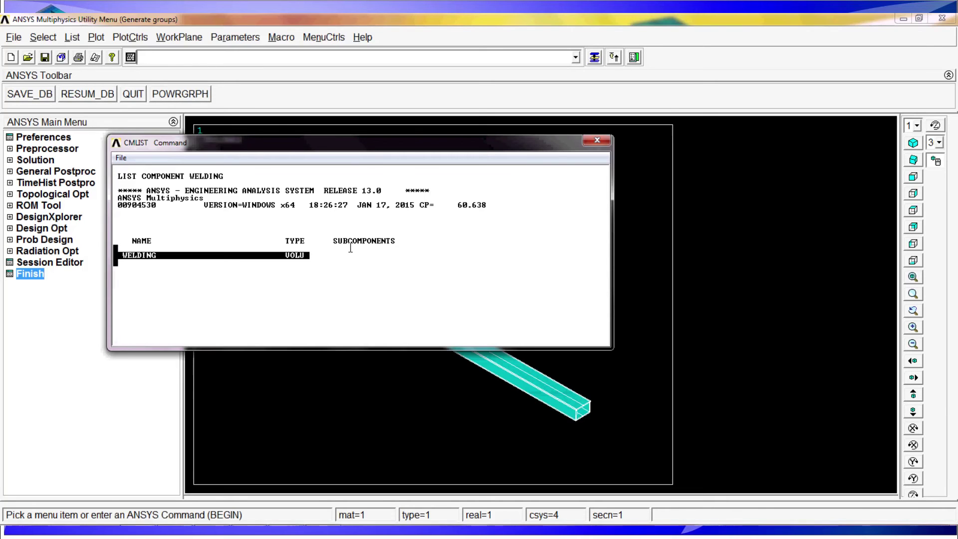
drag(351, 248, 399, 244)
click(597, 140)
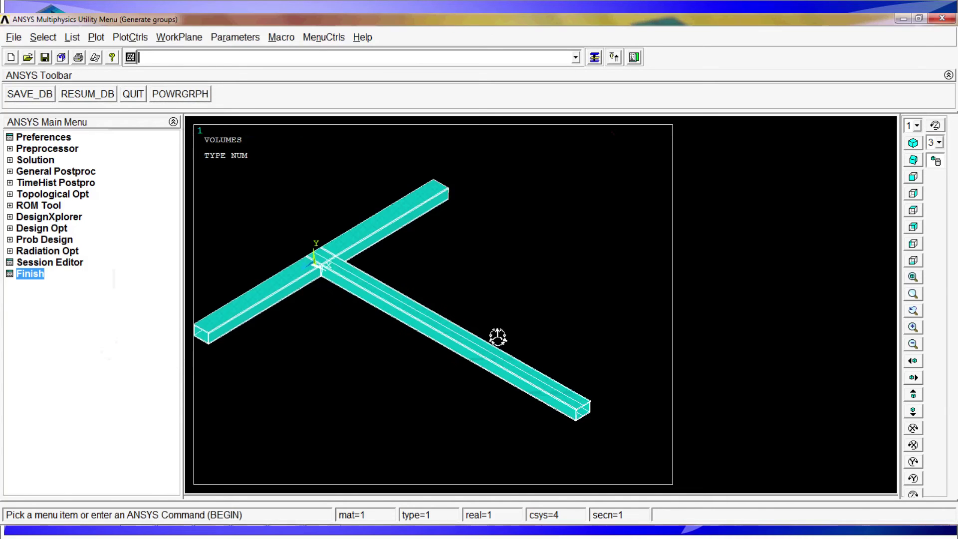
scroll(435, 315, down, 2)
scroll(435, 315, up, 2)
drag(481, 300, 515, 293)
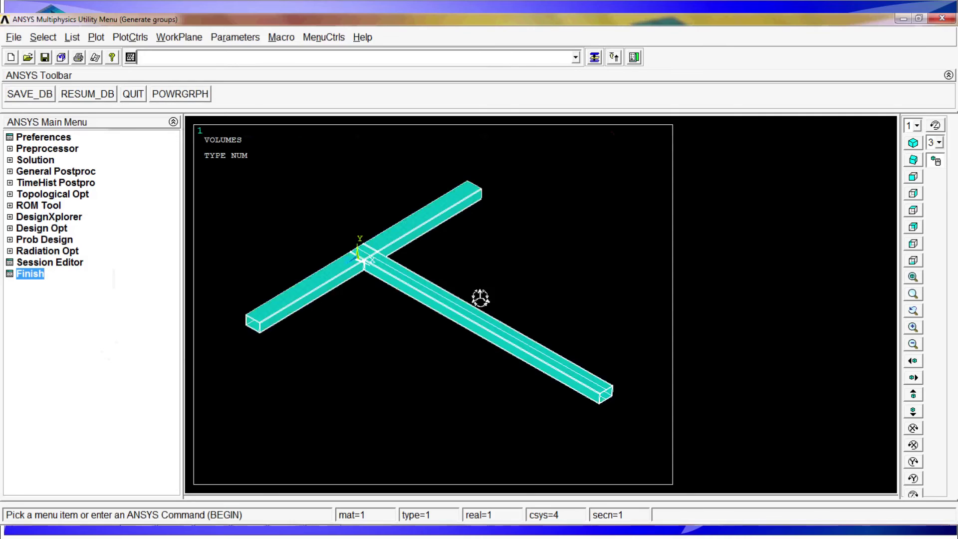
scroll(456, 300, up, 1)
click(44, 38)
click(395, 253)
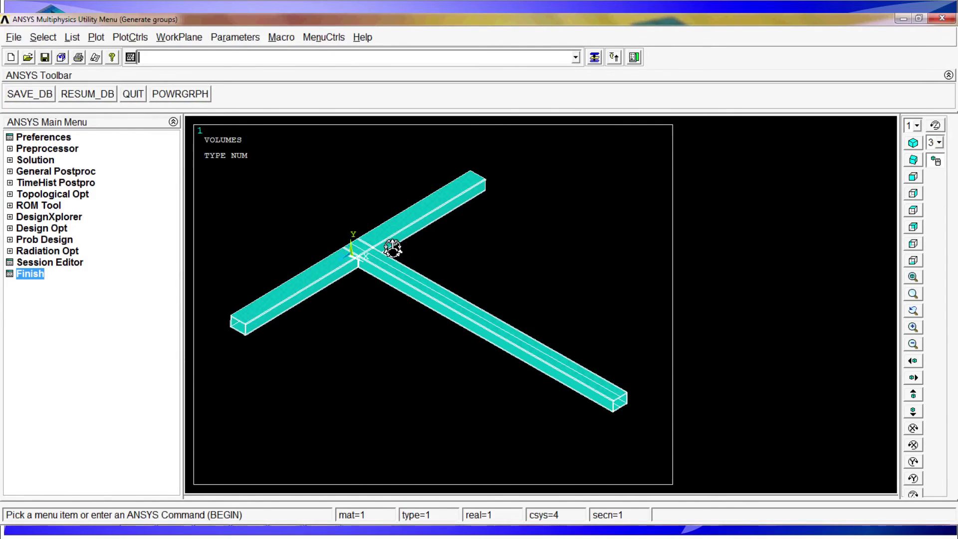
scroll(391, 250, down, 2)
Select the WELDING component by component name, with the selection type From full set.
click(52, 36)
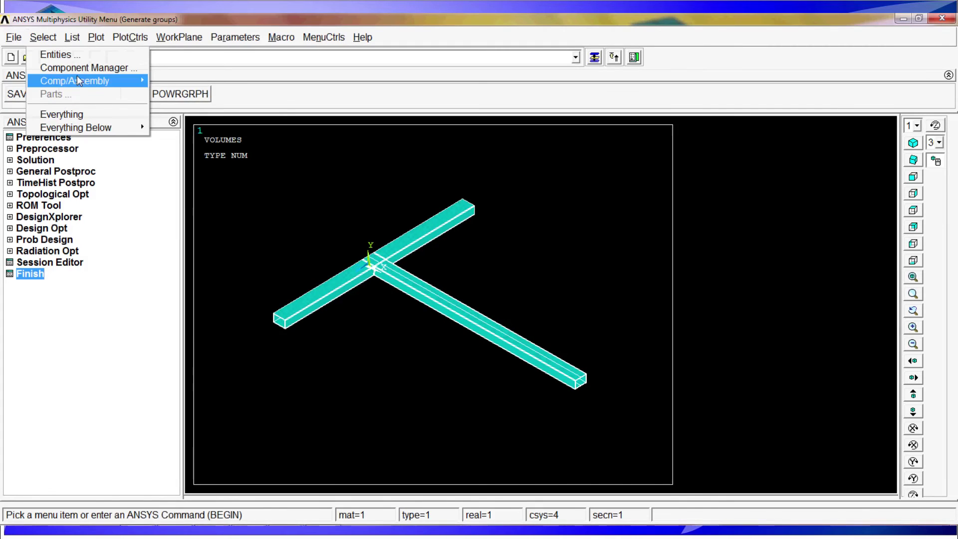
mouse_move(74, 81)
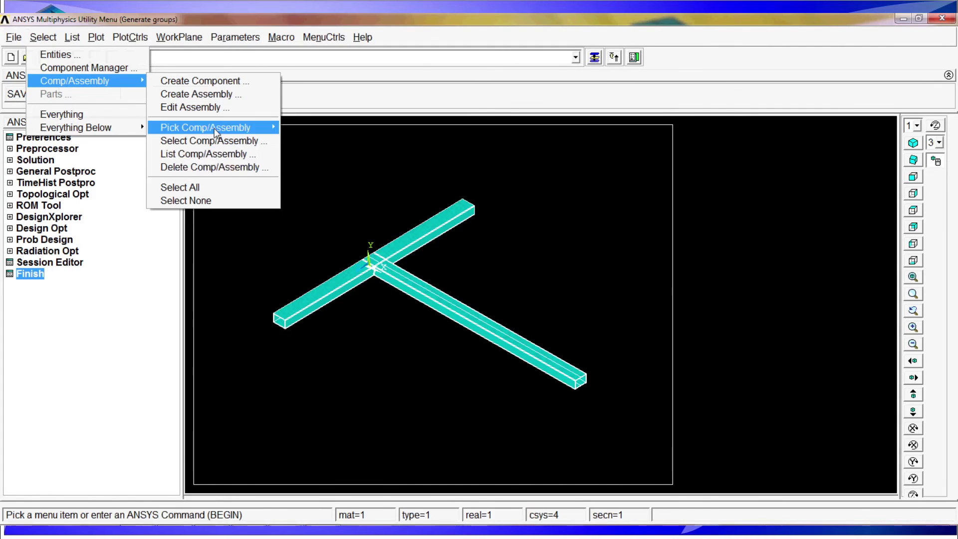
click(210, 141)
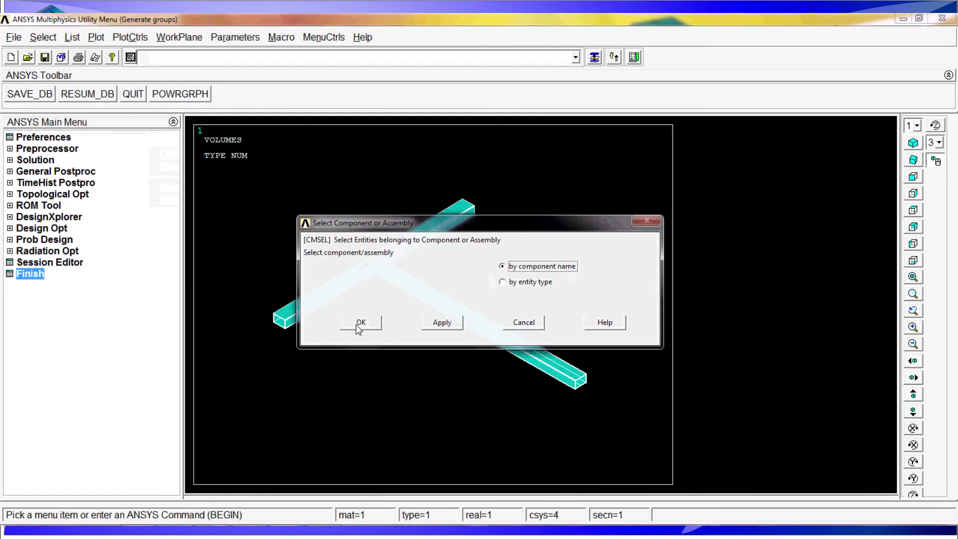
click(356, 325)
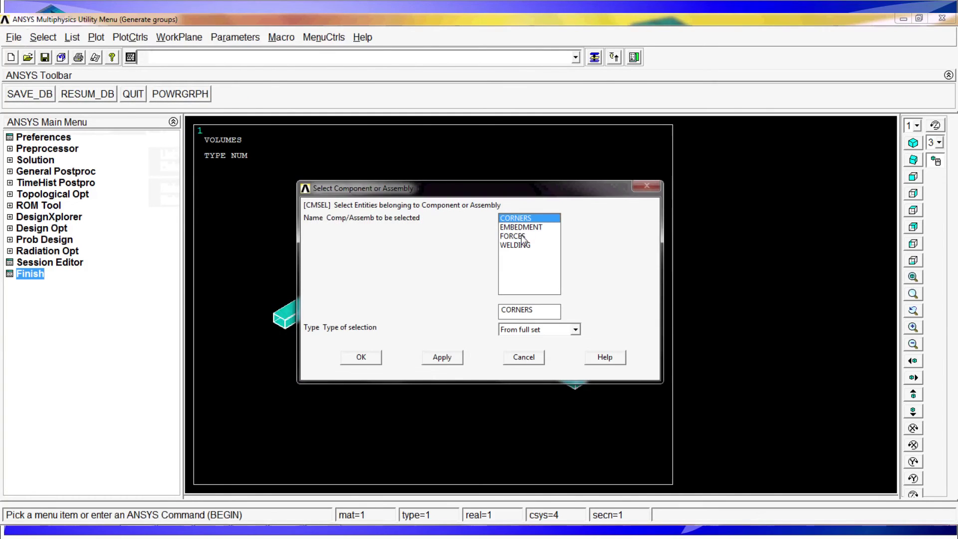
click(521, 245)
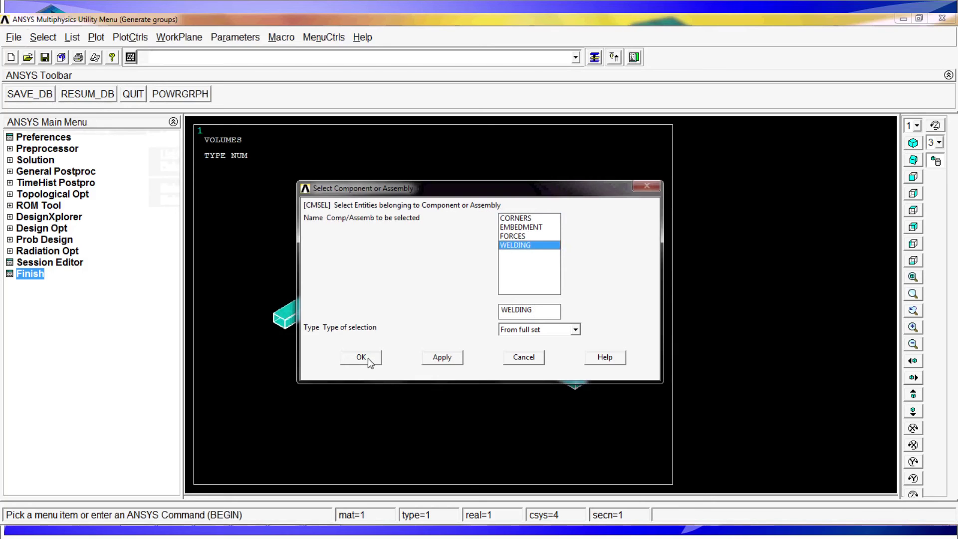
click(368, 358)
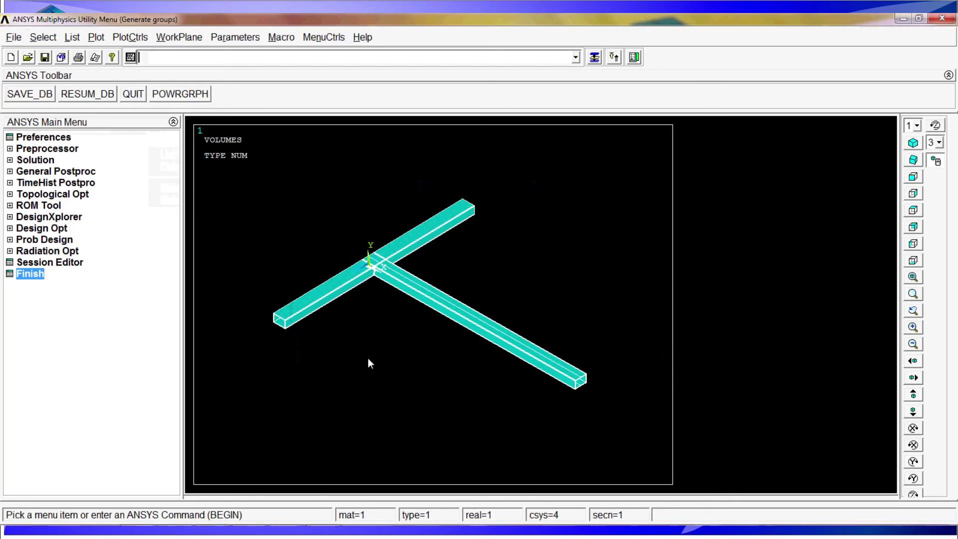
Plot the volumes and examine the model with the WELDING component selected.
click(91, 37)
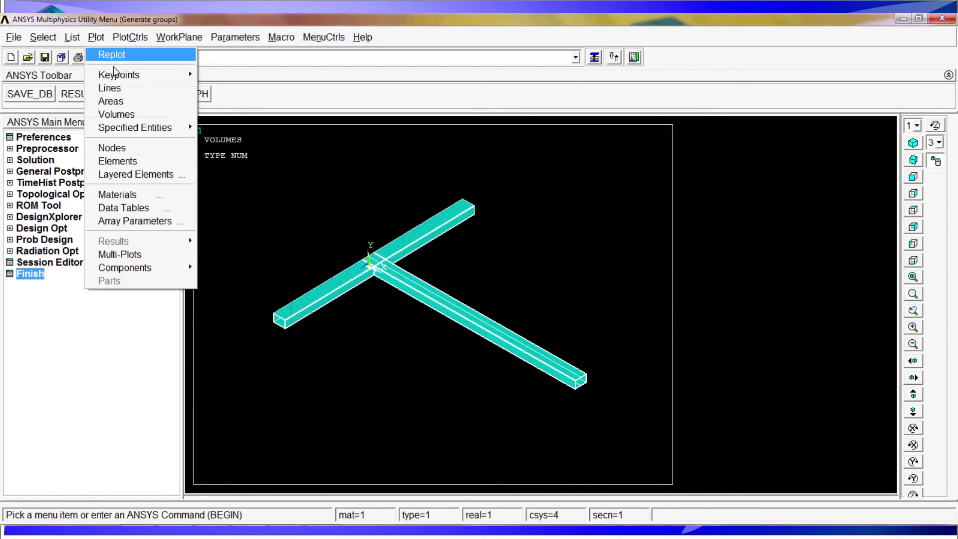
click(125, 115)
ctrl+middle_drag(321, 349, 321, 302)
ctrl+drag(321, 301, 462, 405)
ctrl+middle_drag(463, 404, 406, 235)
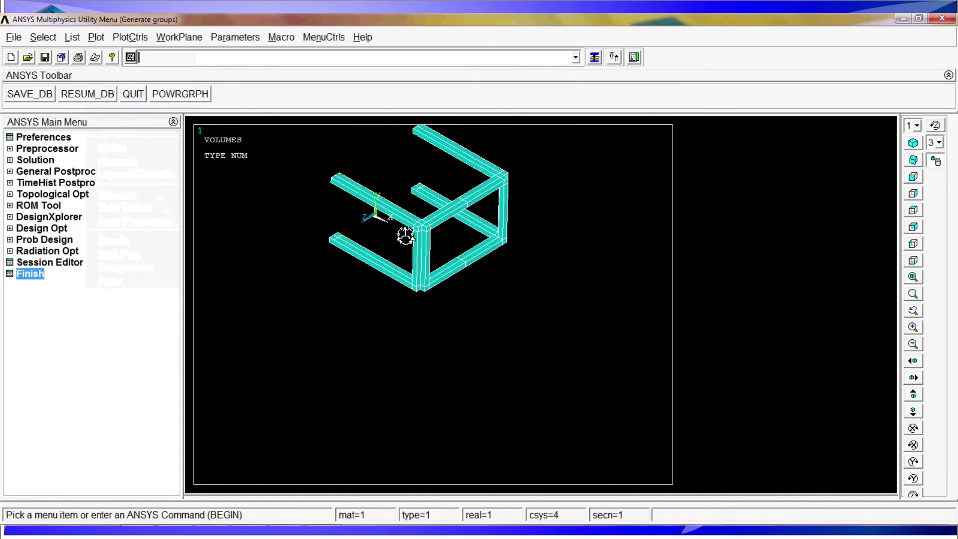
scroll(447, 429, down, 5)
scroll(463, 345, up, 2)
Restore the full selection of all entities, with the whole T-joint frame in view.
click(43, 37)
click(66, 114)
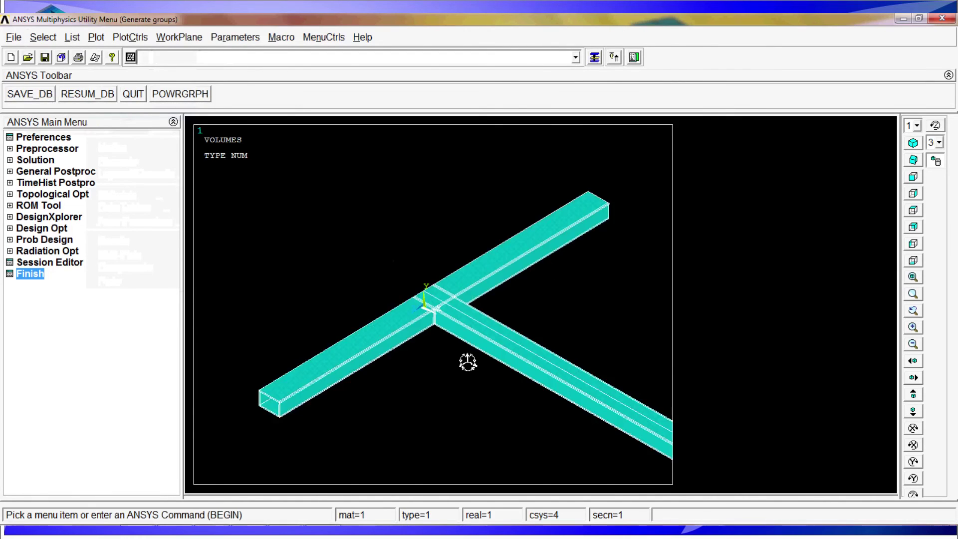
drag(469, 361, 372, 312)
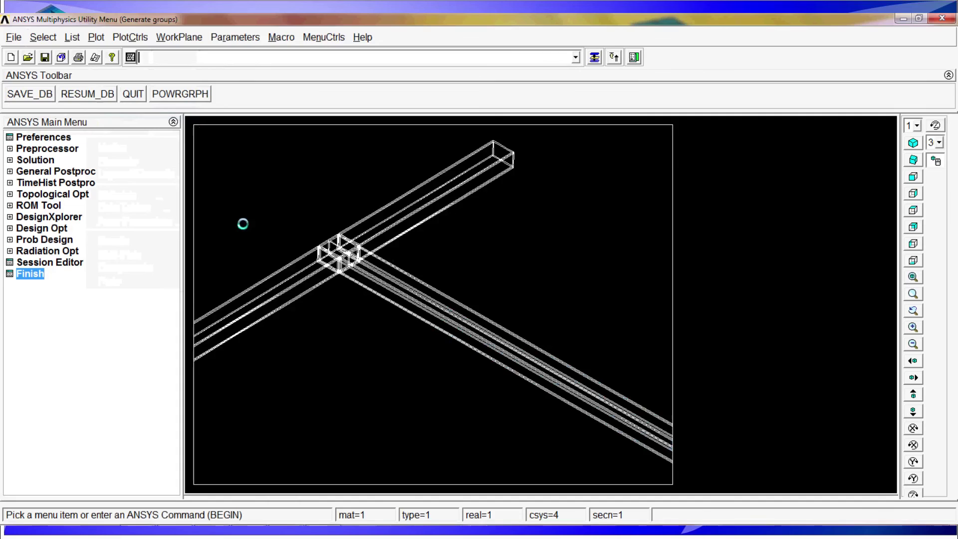
scroll(243, 224, down, 2)
Start picking components from the full set and try picking the WELDING and CORNERS components at the joint between stem and crossbar.
click(48, 40)
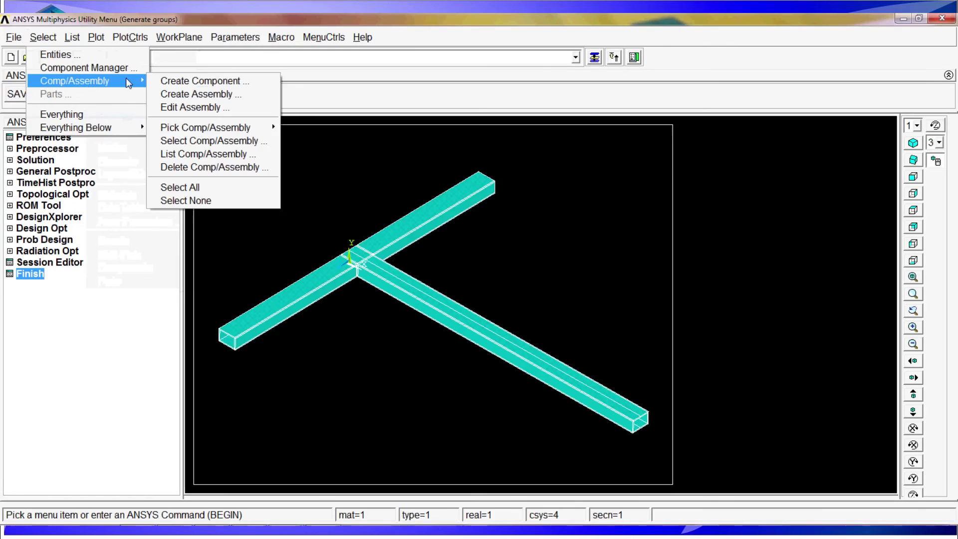
mouse_move(246, 130)
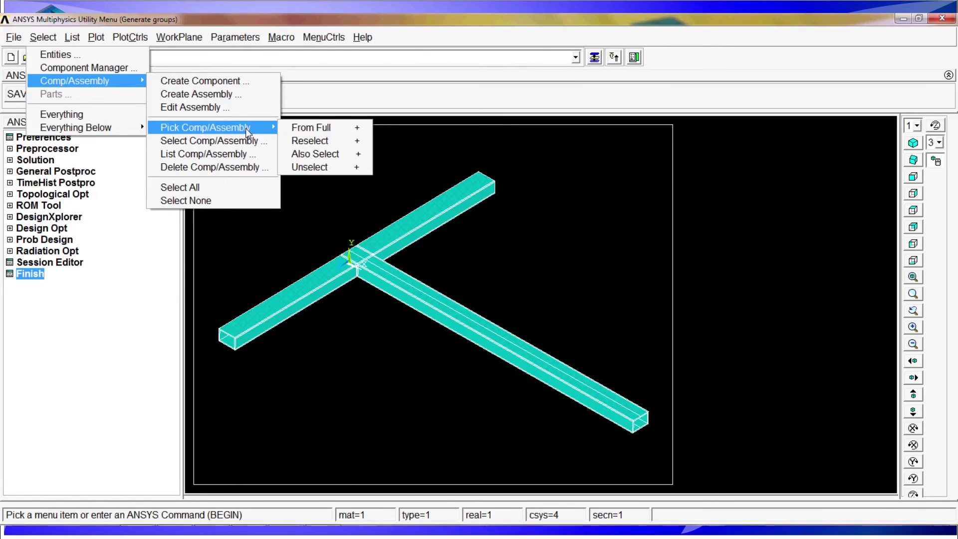
click(334, 128)
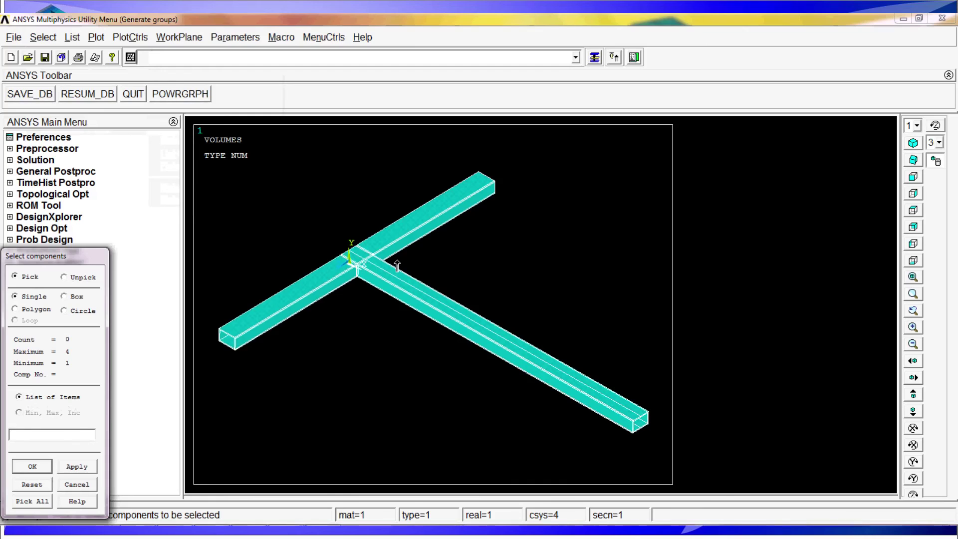
drag(502, 332, 355, 261)
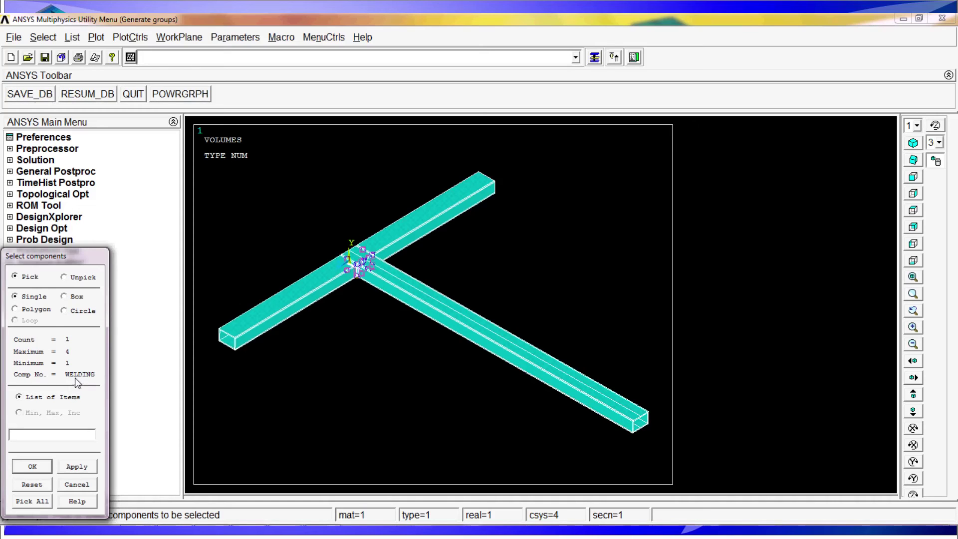
click(370, 270)
click(370, 248)
click(370, 248)
right_click(361, 249)
right_click(360, 249)
click(361, 248)
right_click(361, 248)
click(360, 248)
right_click(361, 248)
mouse_move(361, 248)
mouse_down()
mouse_move(371, 256)
mouse_move(358, 268)
mouse_up()
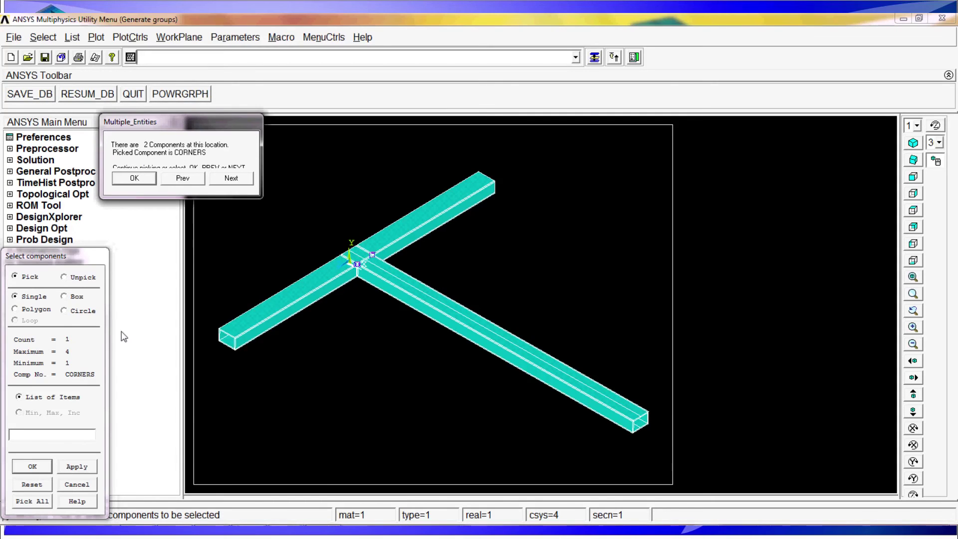
Cycle through the overlapping components at the joint and accept CORNERS as the picked one.
click(231, 179)
click(183, 179)
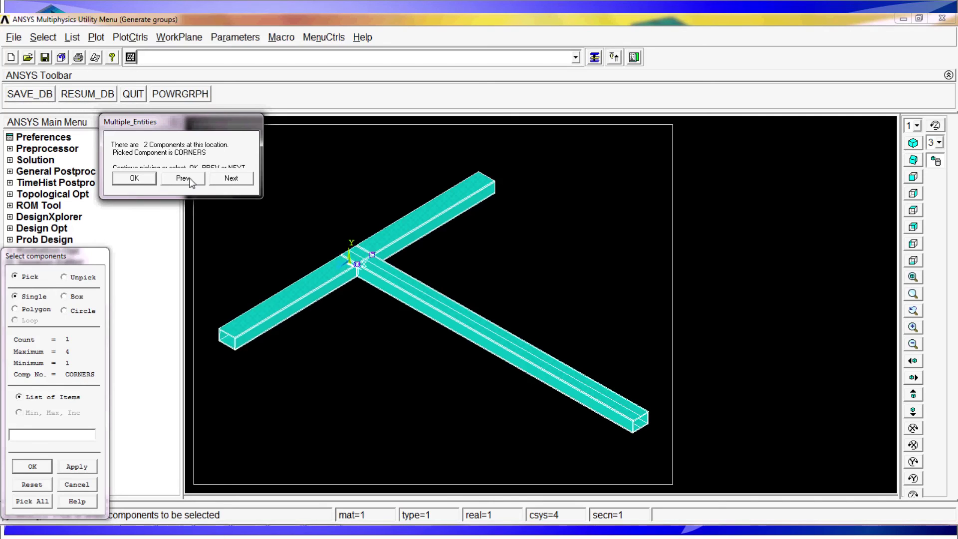
click(134, 179)
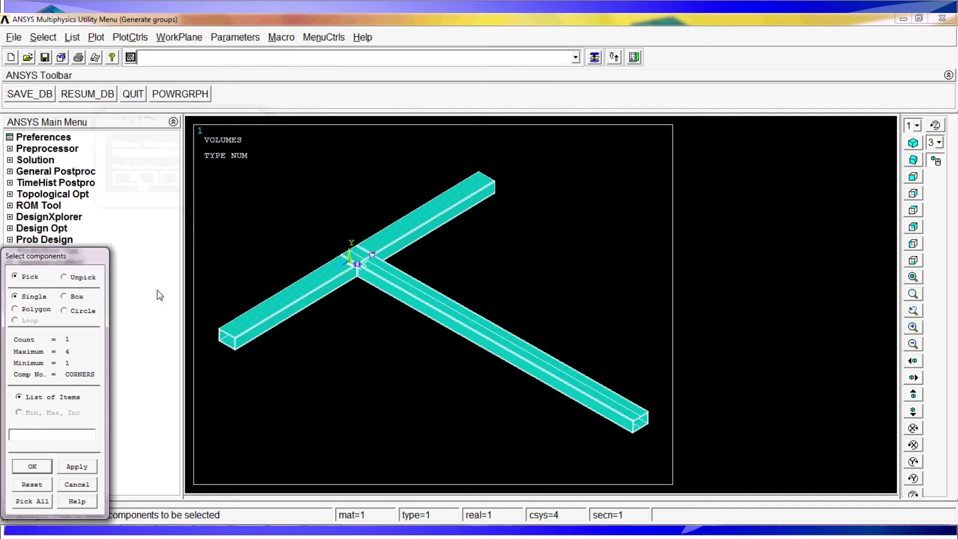
Unpick CORNERS, pick EMBEDMENT at the crossbar ends and FORCES at the stem's free end, and cancel the component picking.
click(369, 257)
drag(245, 343, 225, 348)
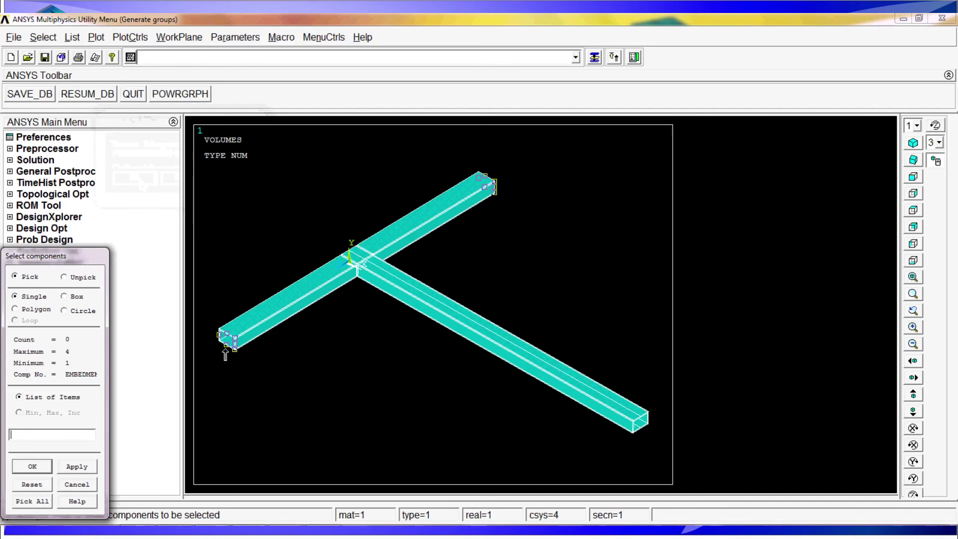
click(232, 347)
click(650, 425)
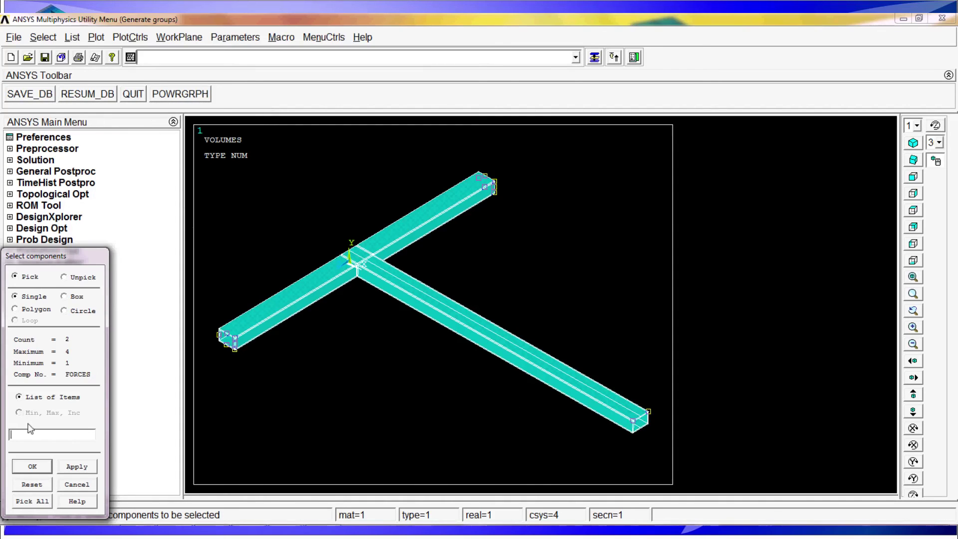
click(87, 484)
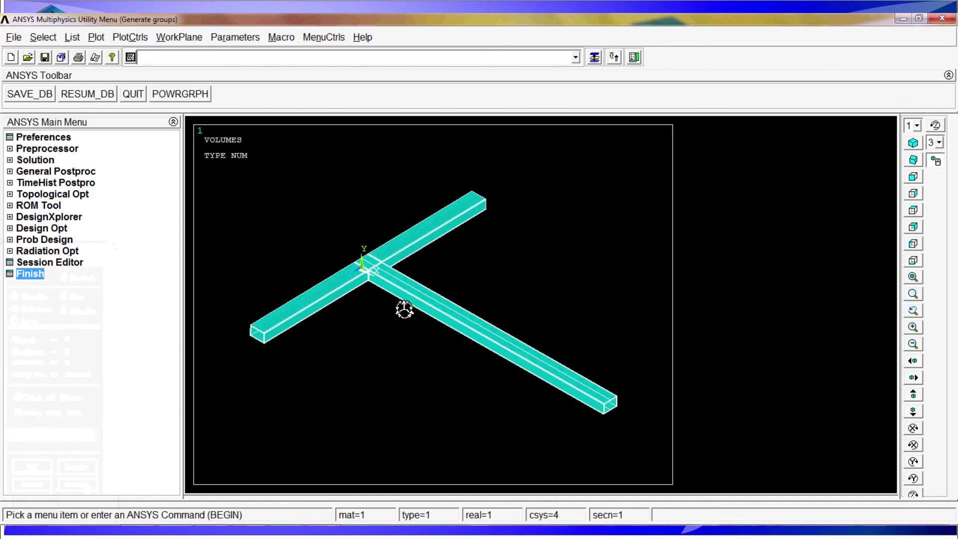
Delete the EMBEDMENT component.
click(43, 38)
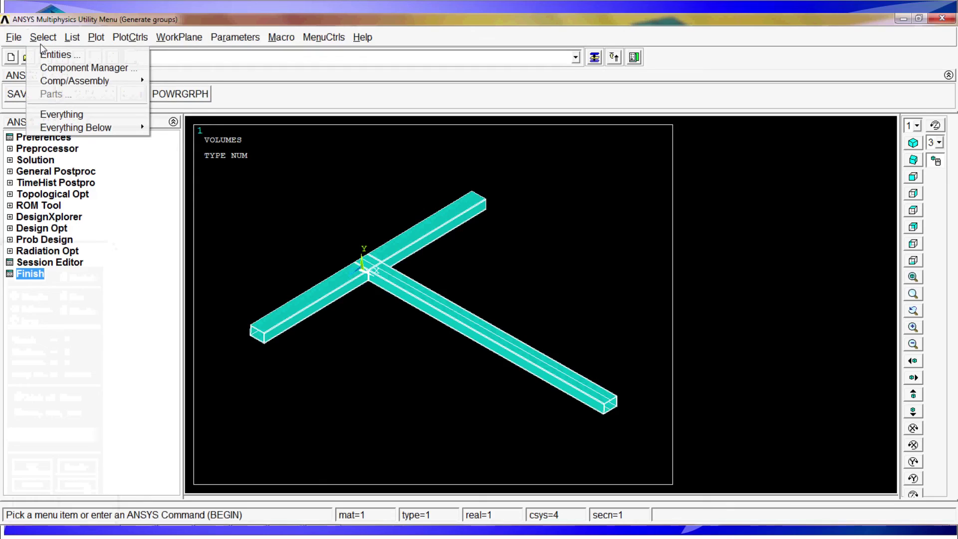
mouse_move(74, 81)
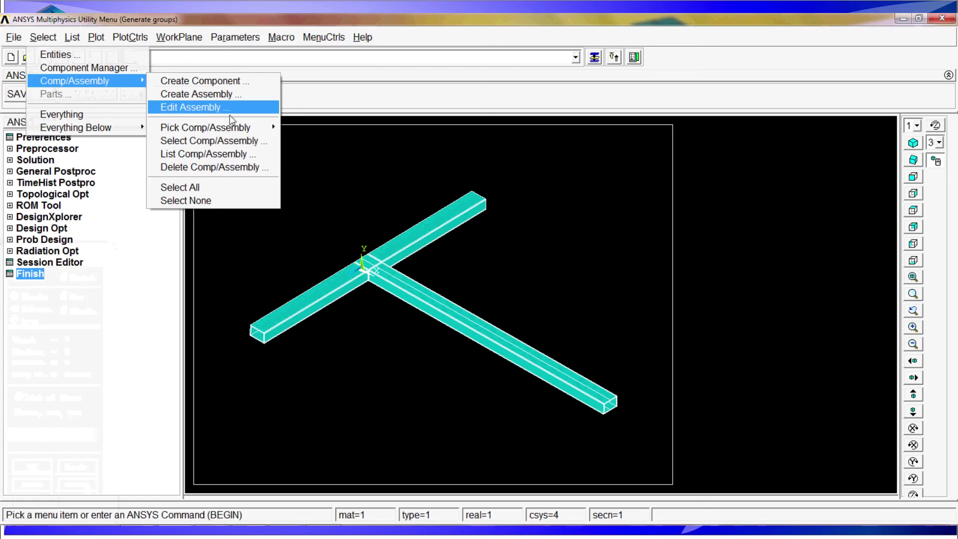
click(244, 167)
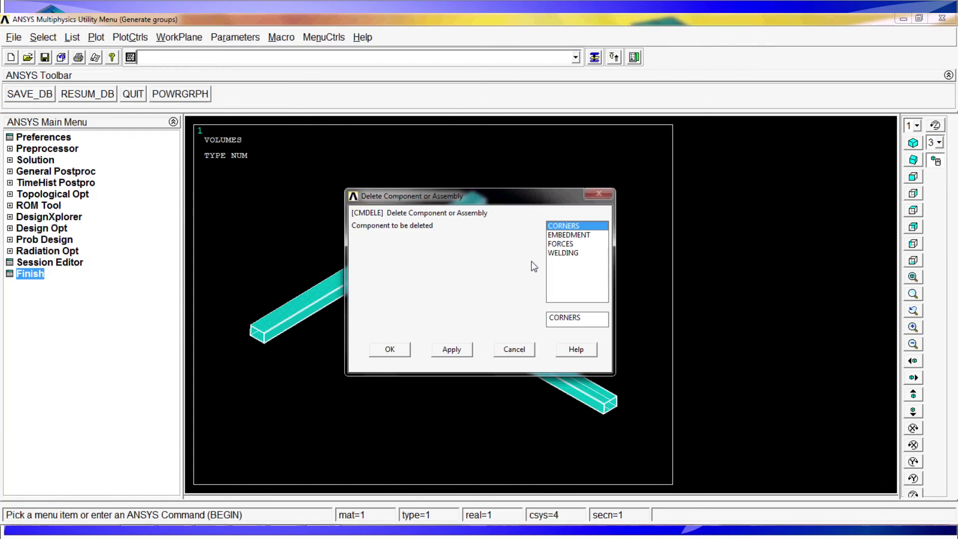
click(582, 237)
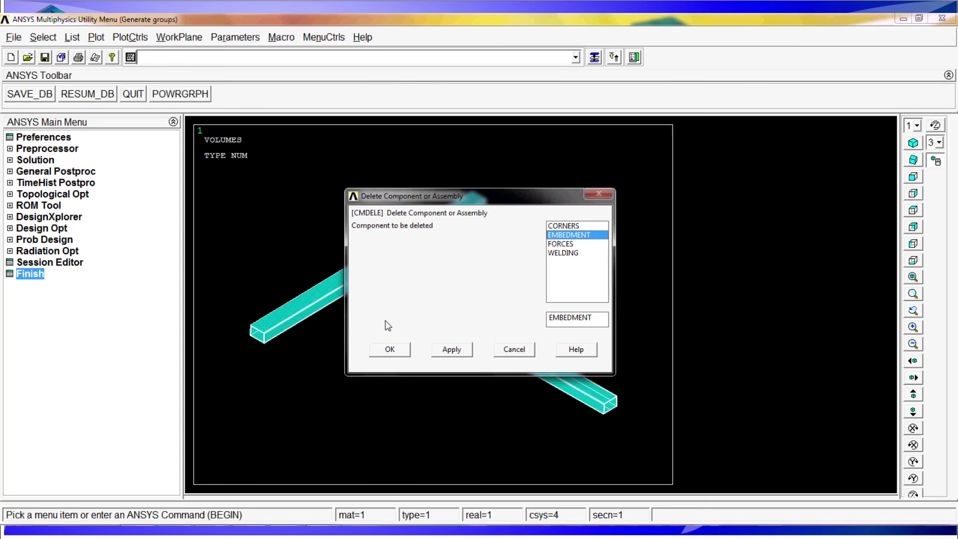
click(390, 350)
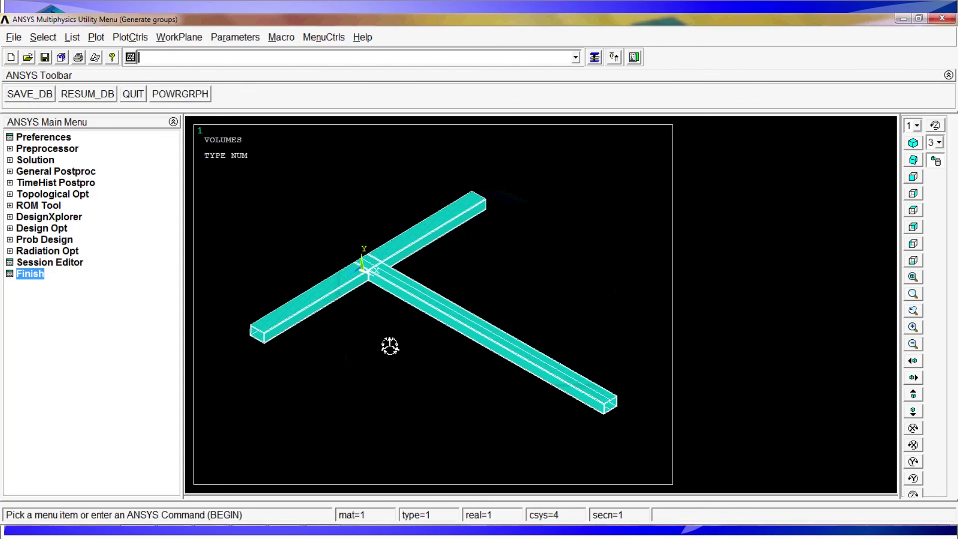
Check the remaining components in the list by component name, and close the dialog without listing any.
click(56, 39)
click(75, 81)
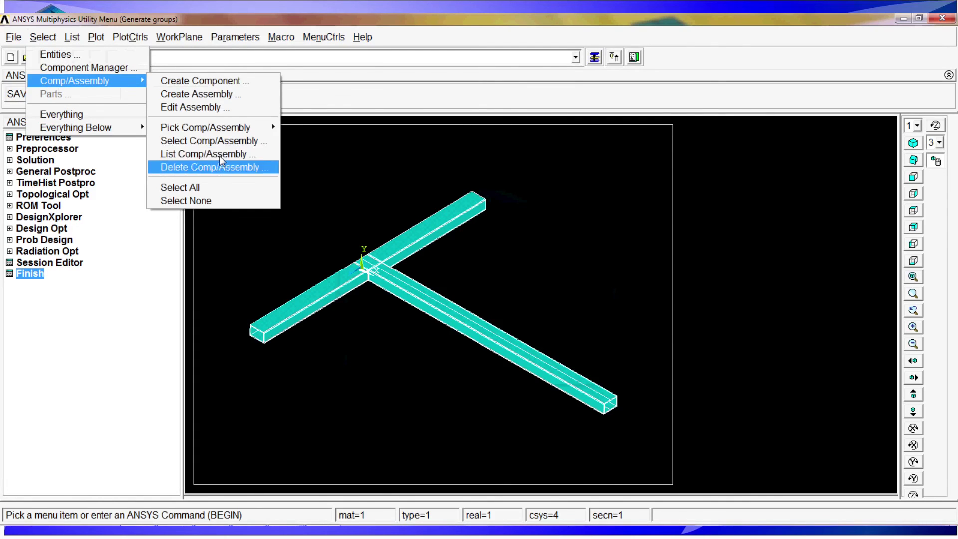
click(220, 155)
click(425, 337)
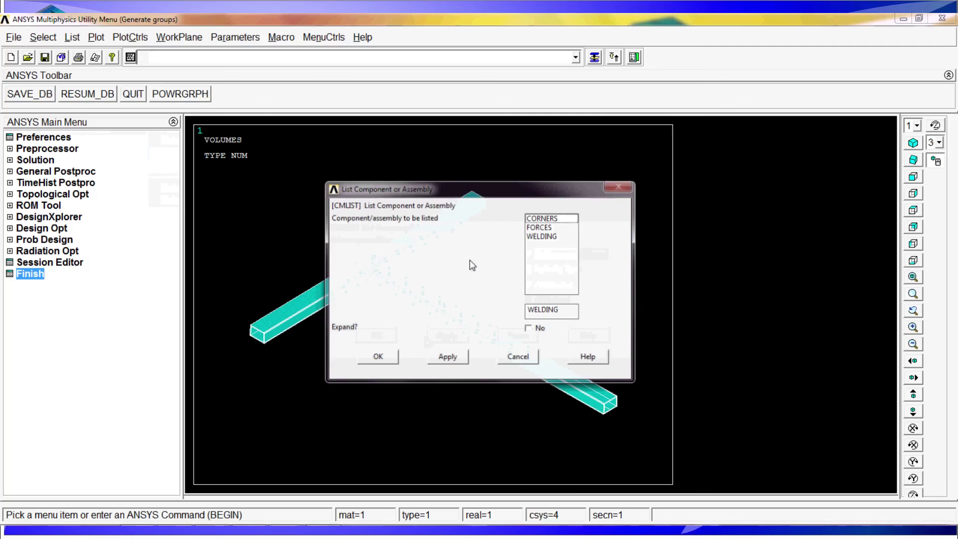
click(548, 219)
click(552, 236)
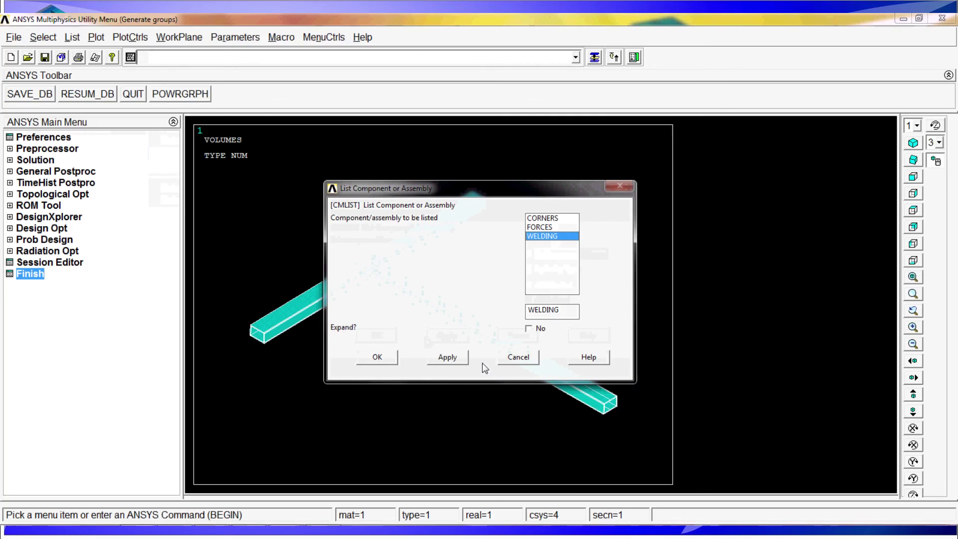
click(525, 360)
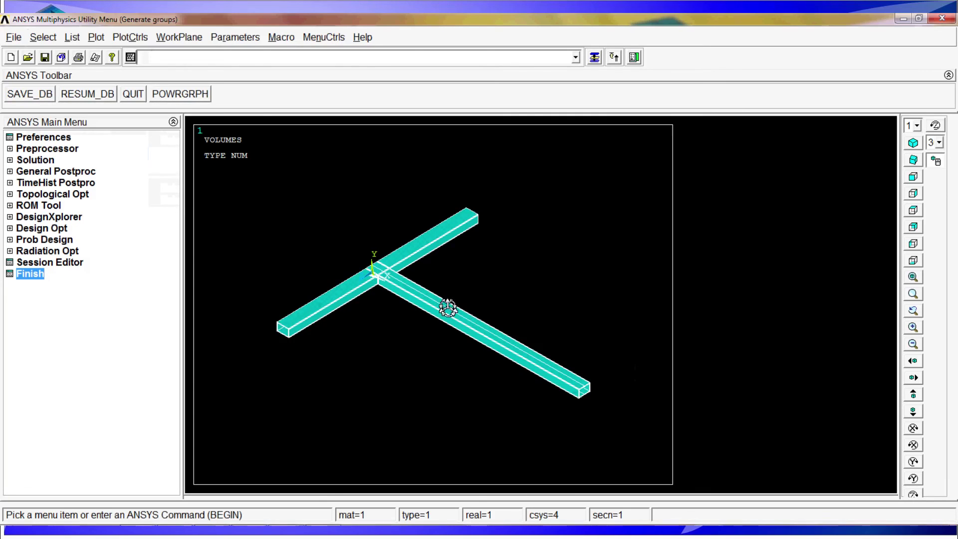
Exit the program with the Quit - No Save! option.
middle_drag(344, 322, 359, 293)
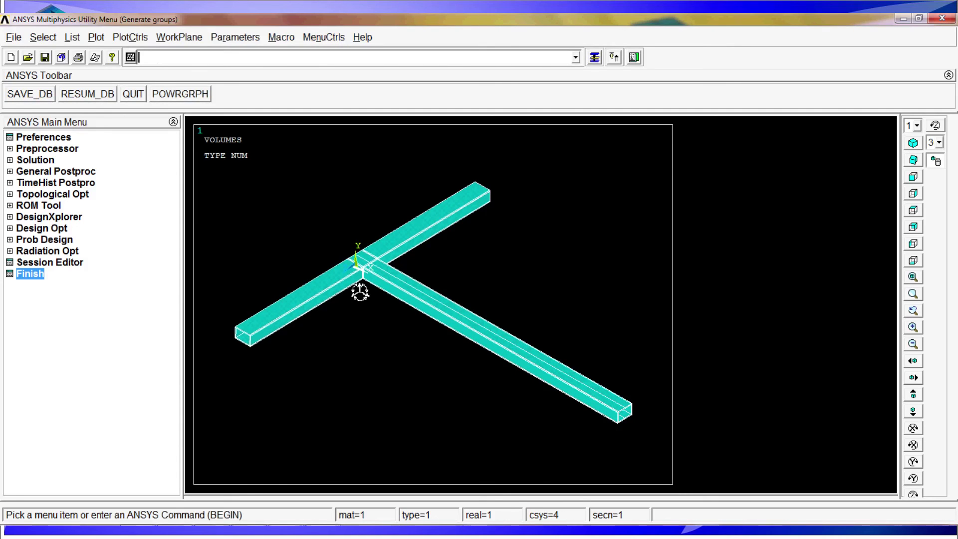
click(137, 100)
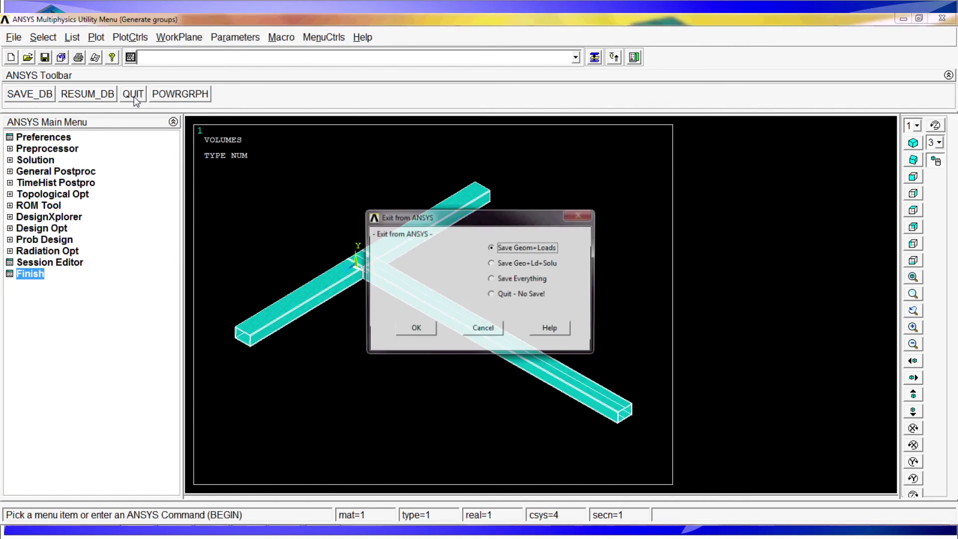
click(494, 293)
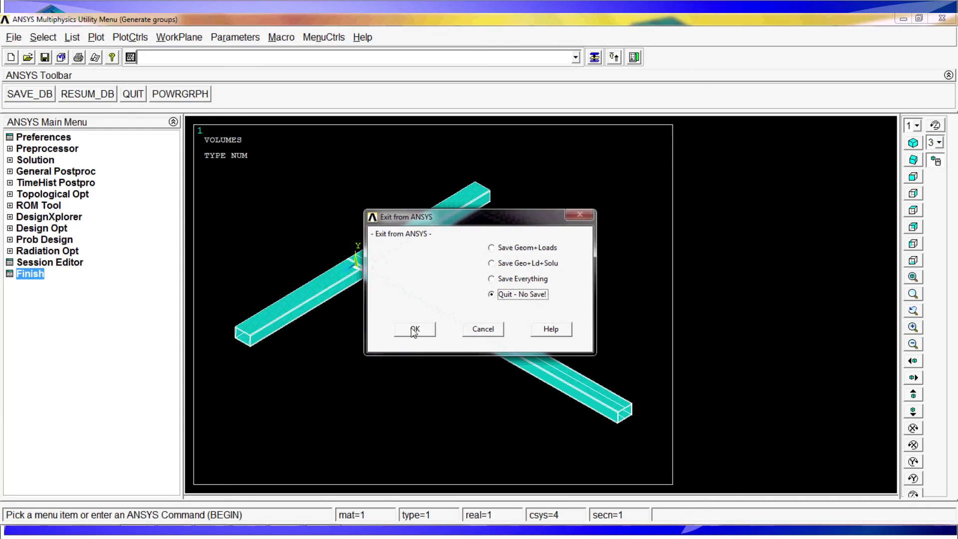